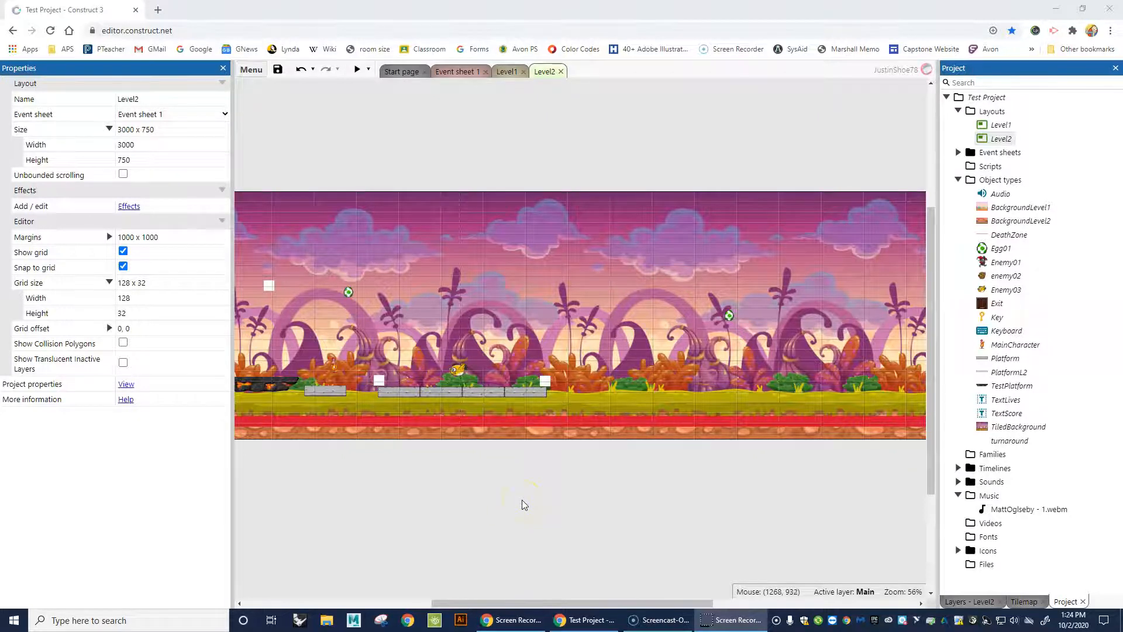
Examine the sprite image of the existing gray stone platform in the animations editor
click(528, 394)
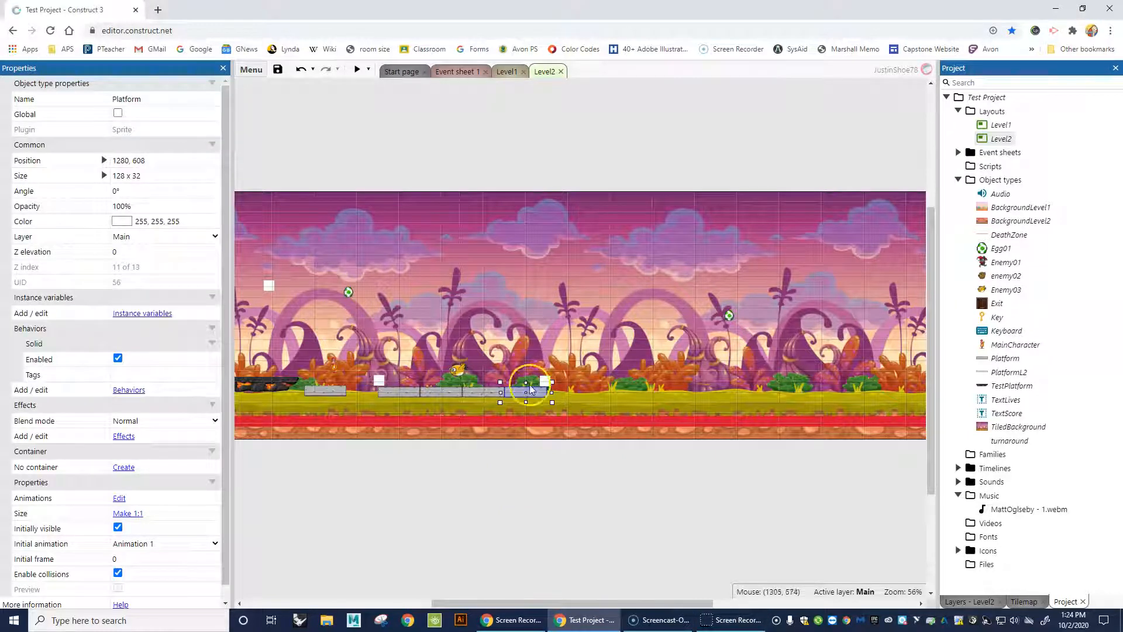
double_click(523, 393)
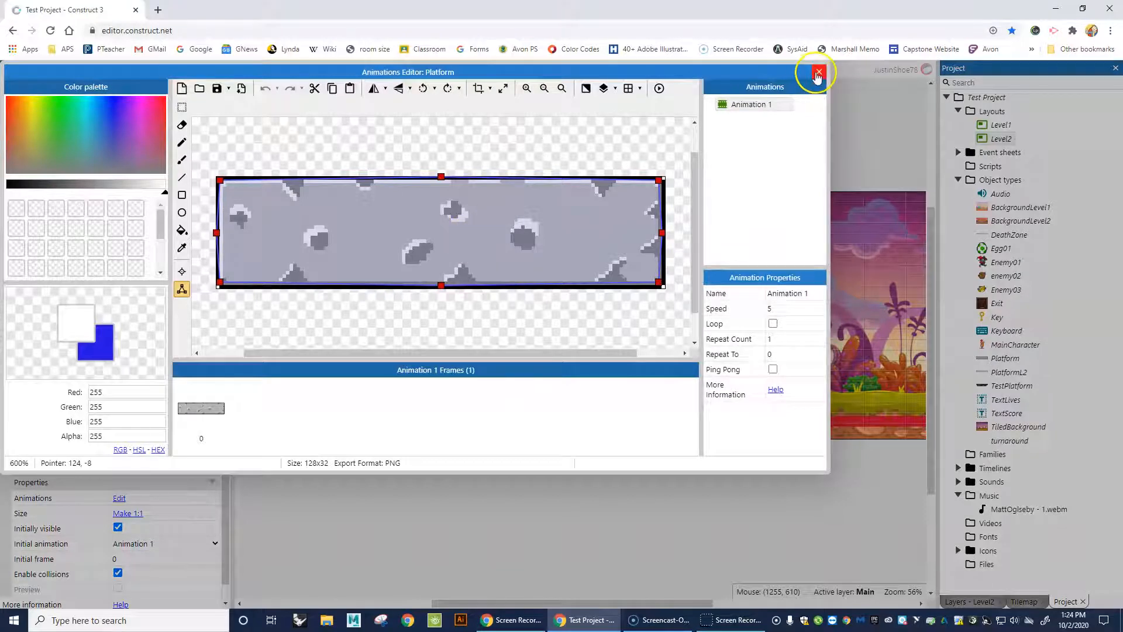
click(818, 73)
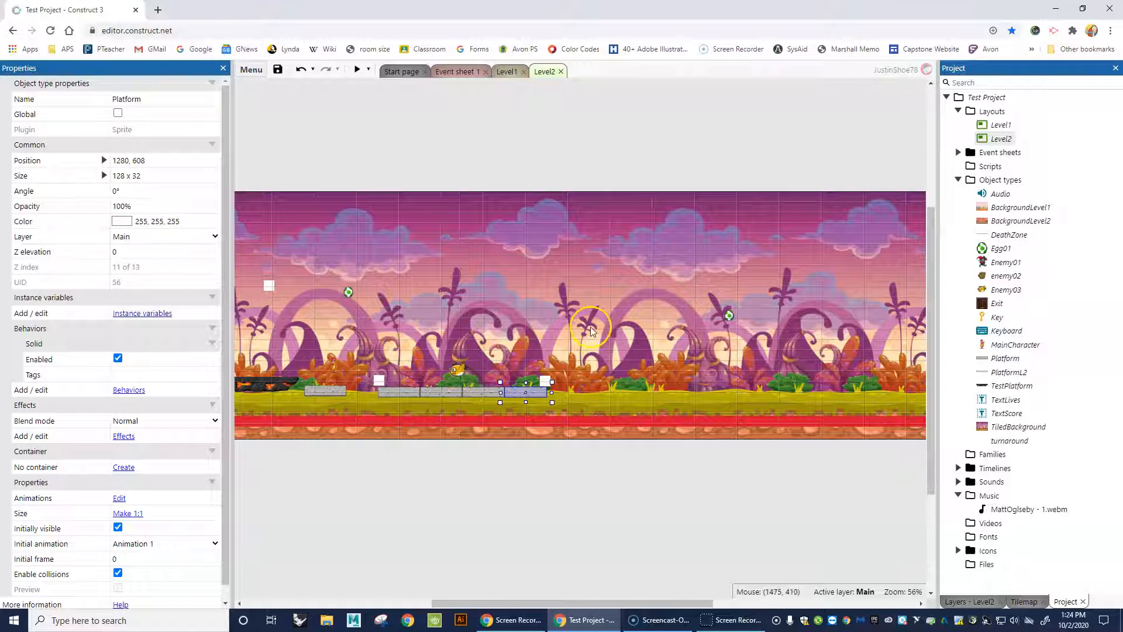
Insert a new Sprite object named MovingPlatform in the Level2 layout, in the open area past the row of stone platforms
click(627, 489)
right_click(599, 355)
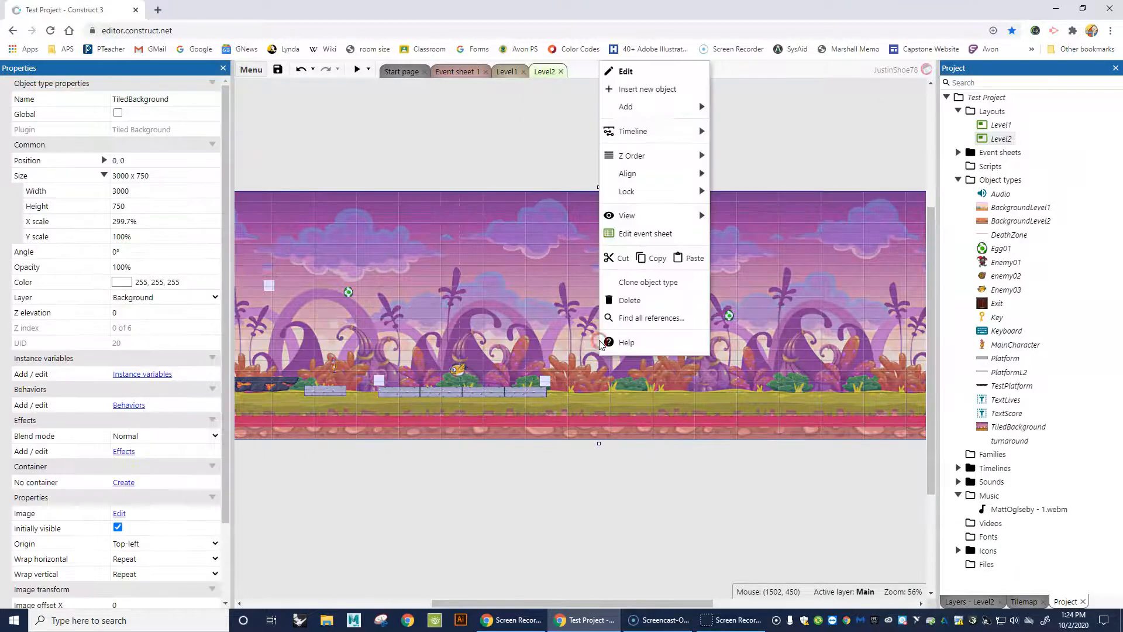
click(637, 91)
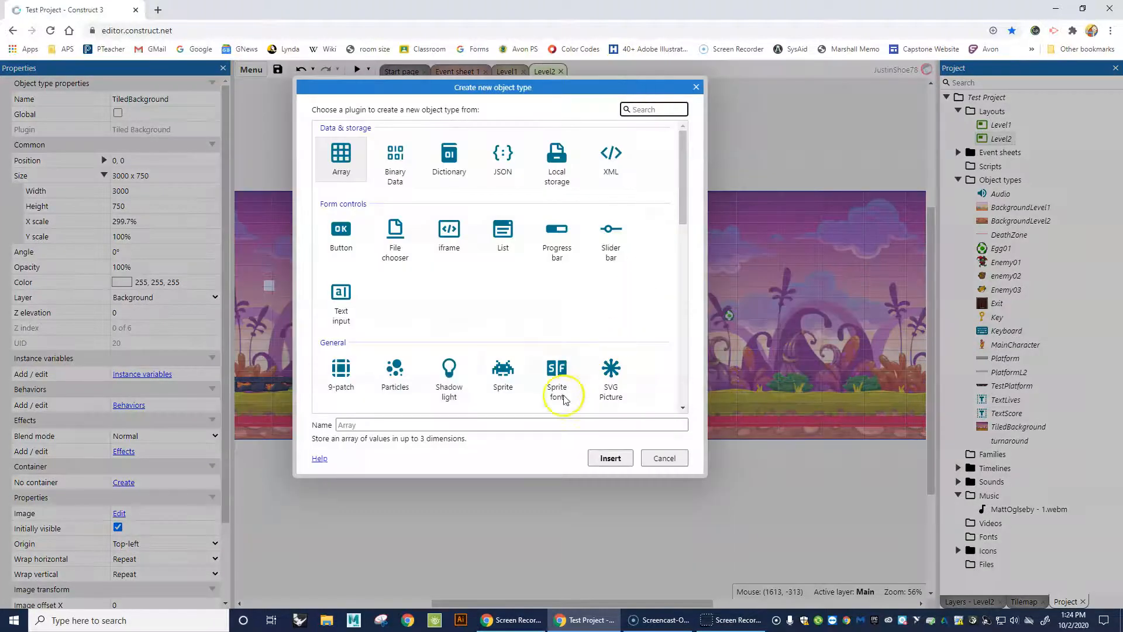
click(502, 375)
click(502, 426)
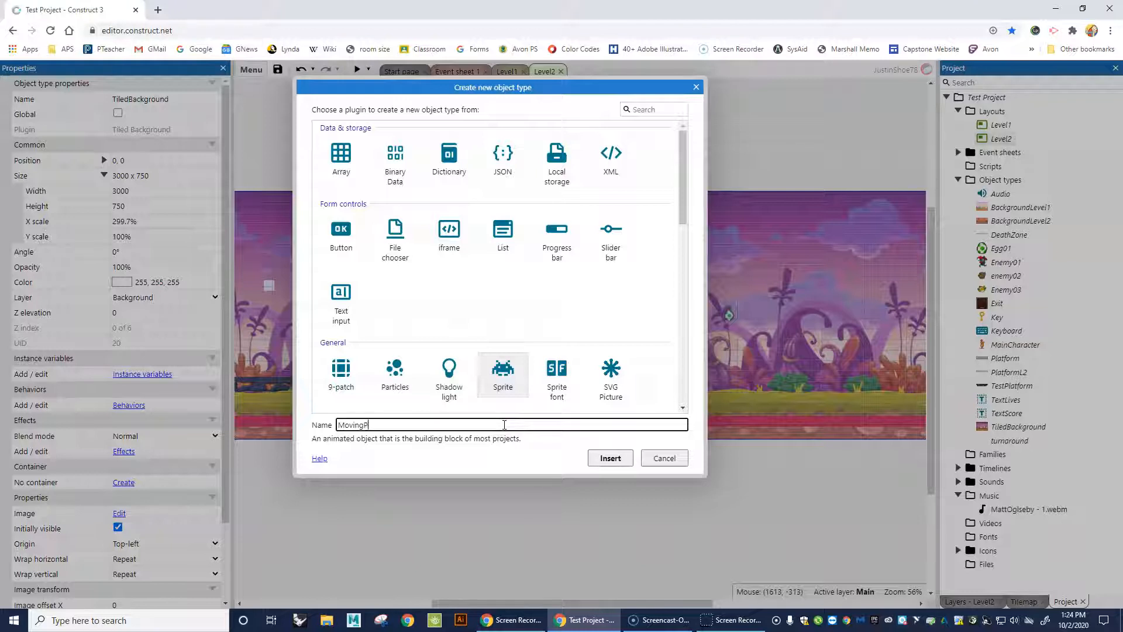
text(MovingPlatform)
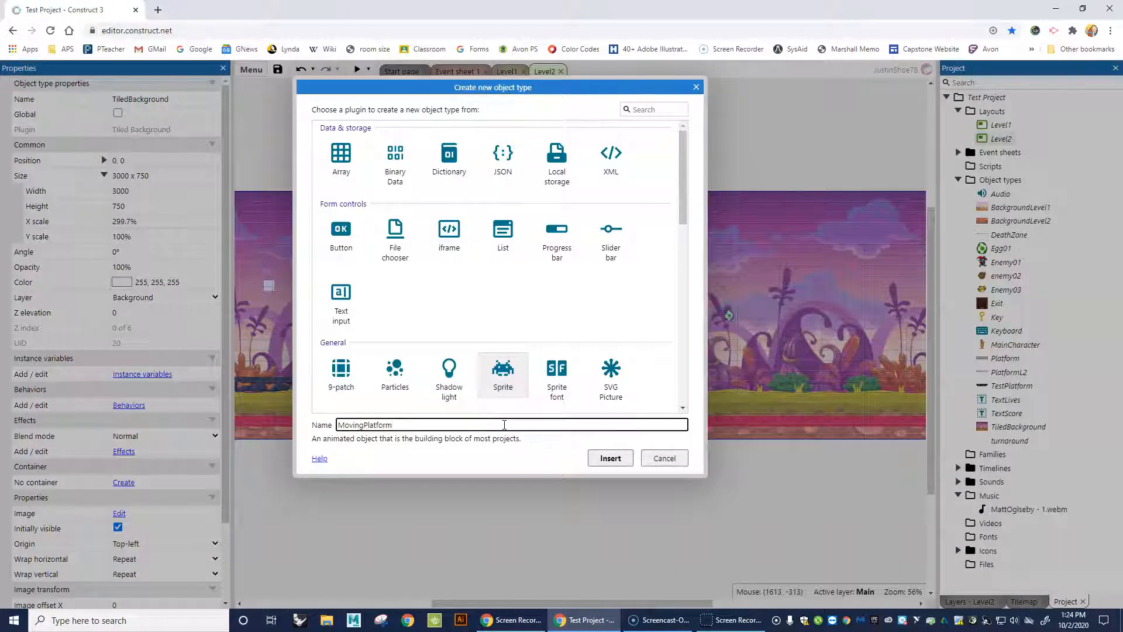
click(606, 460)
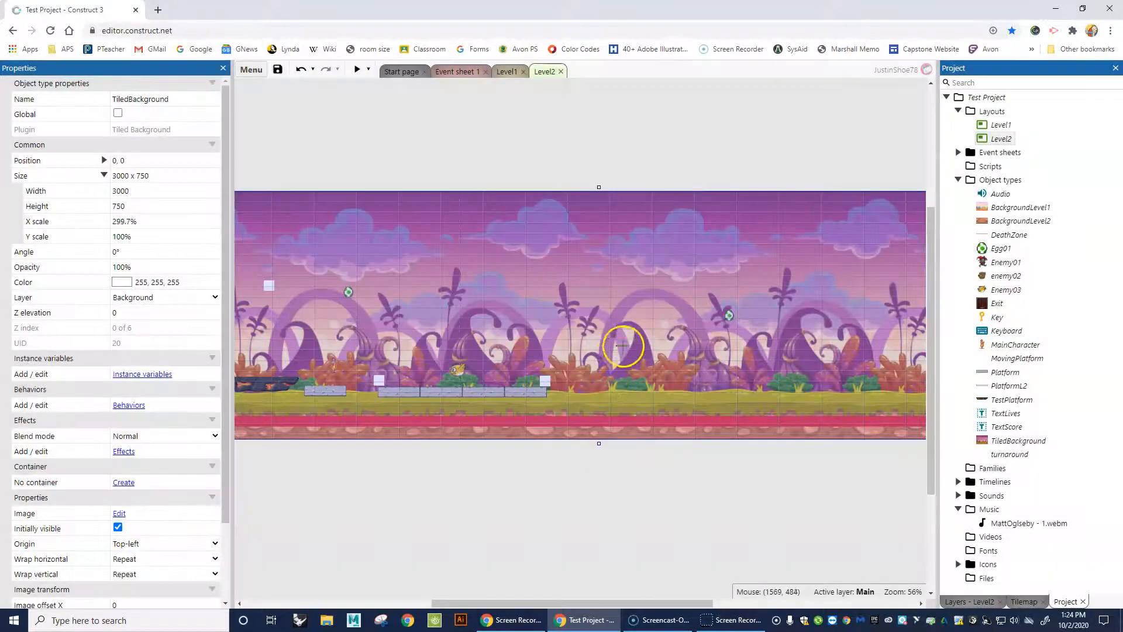
click(621, 339)
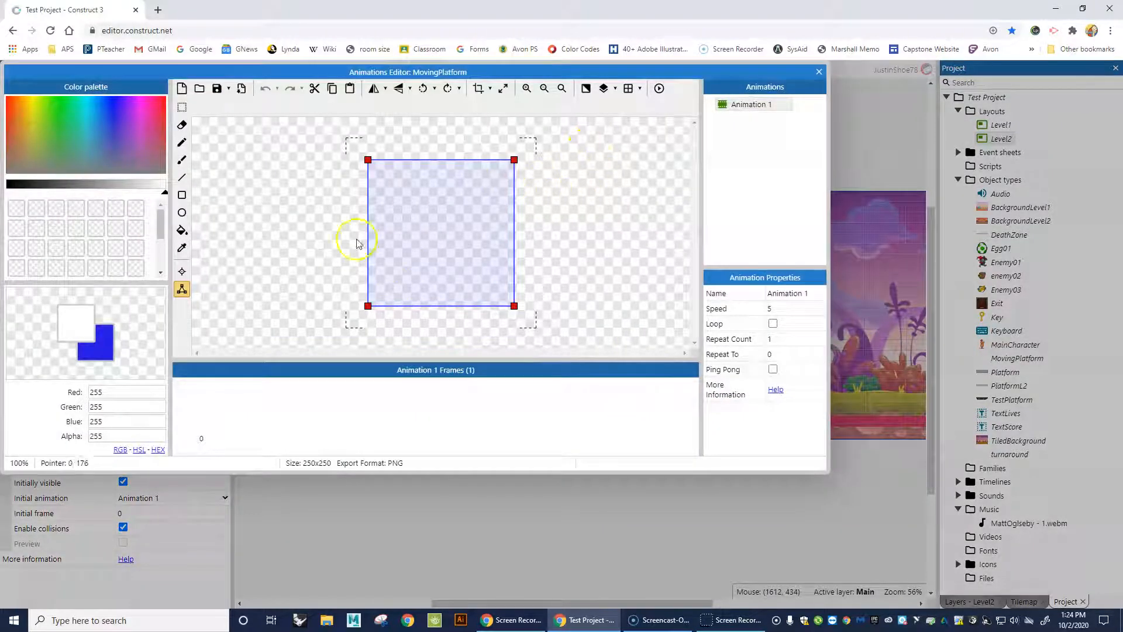
Load Platform Stone Gray Thin.png from the Platforms folder as the MovingPlatform image
click(200, 89)
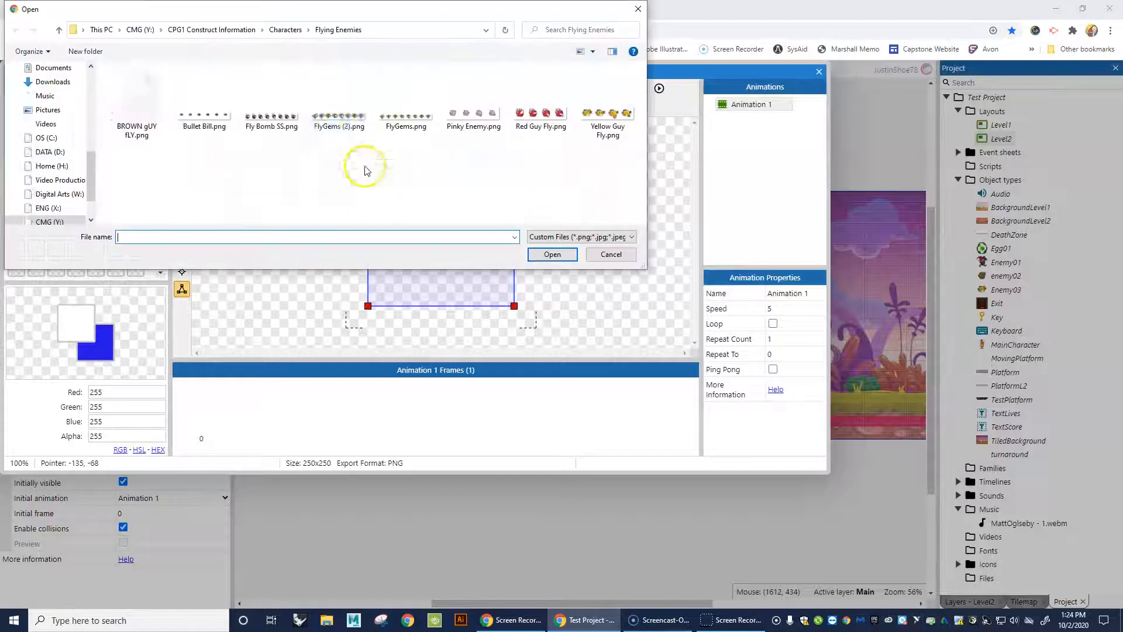
click(216, 30)
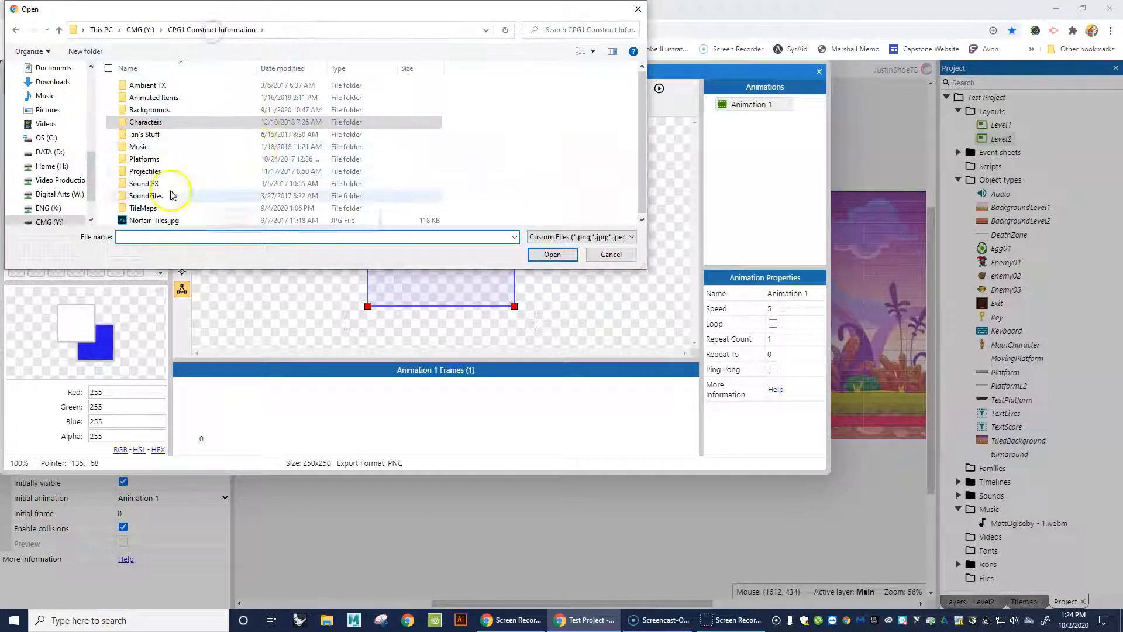
double_click(144, 159)
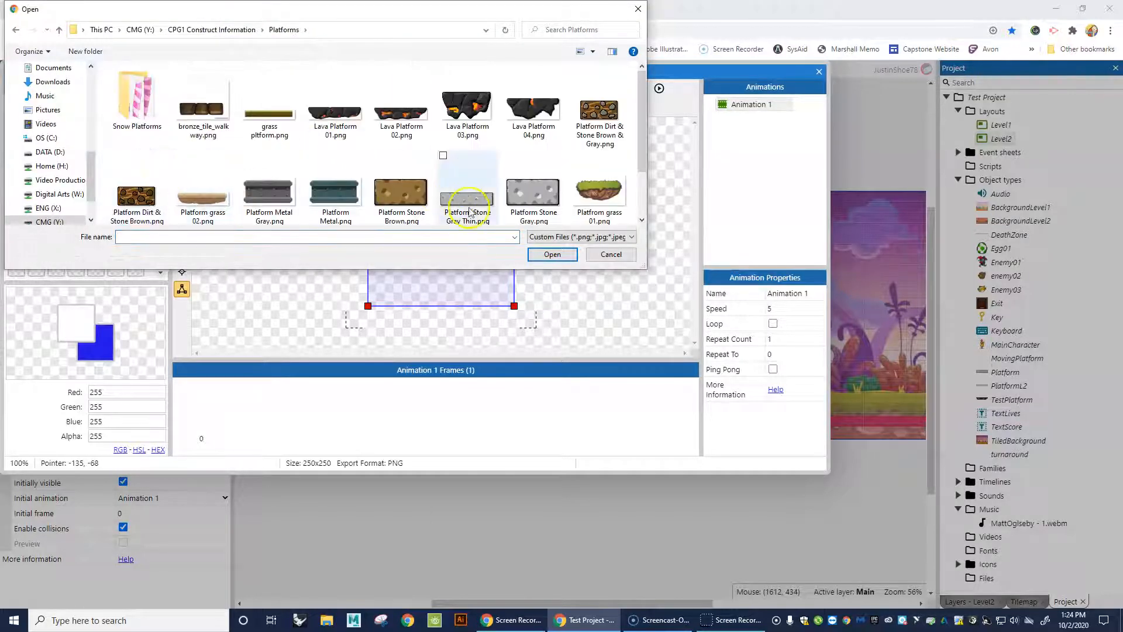
click(469, 205)
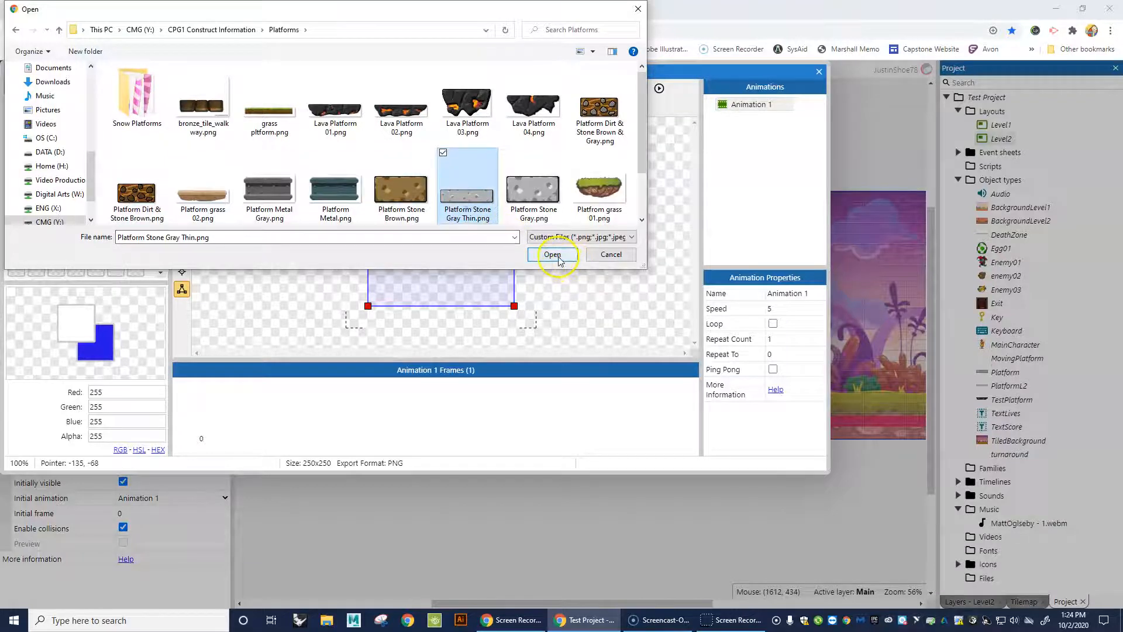
click(555, 256)
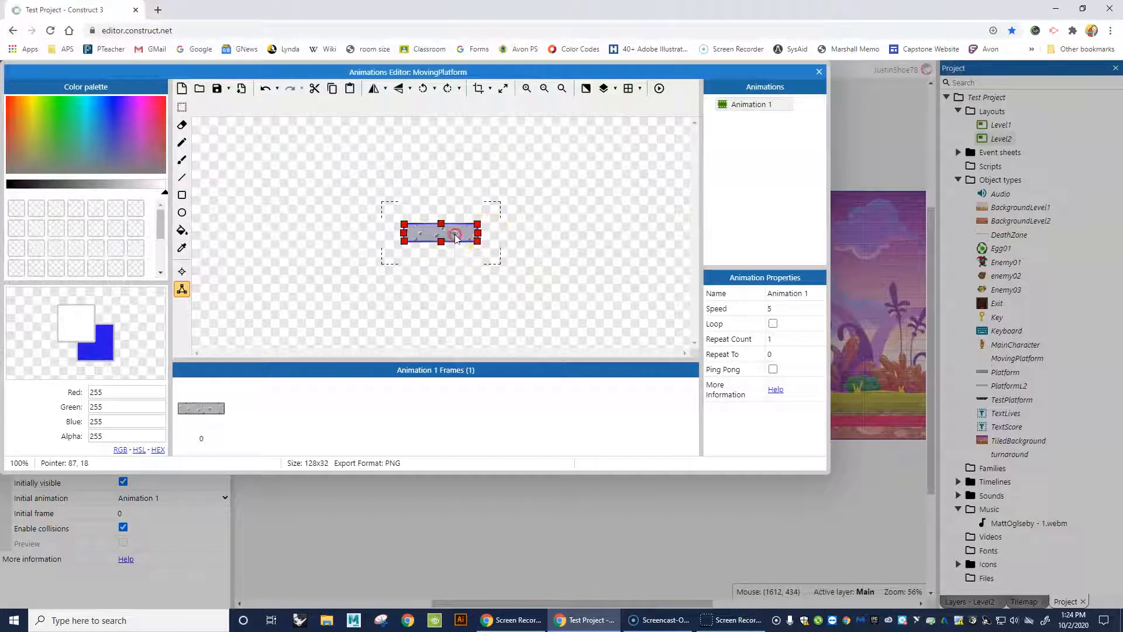
Simplify the MovingPlatform collision polygon to a four-corner rectangle around the image and close the animations editor
right_click(455, 235)
click(515, 372)
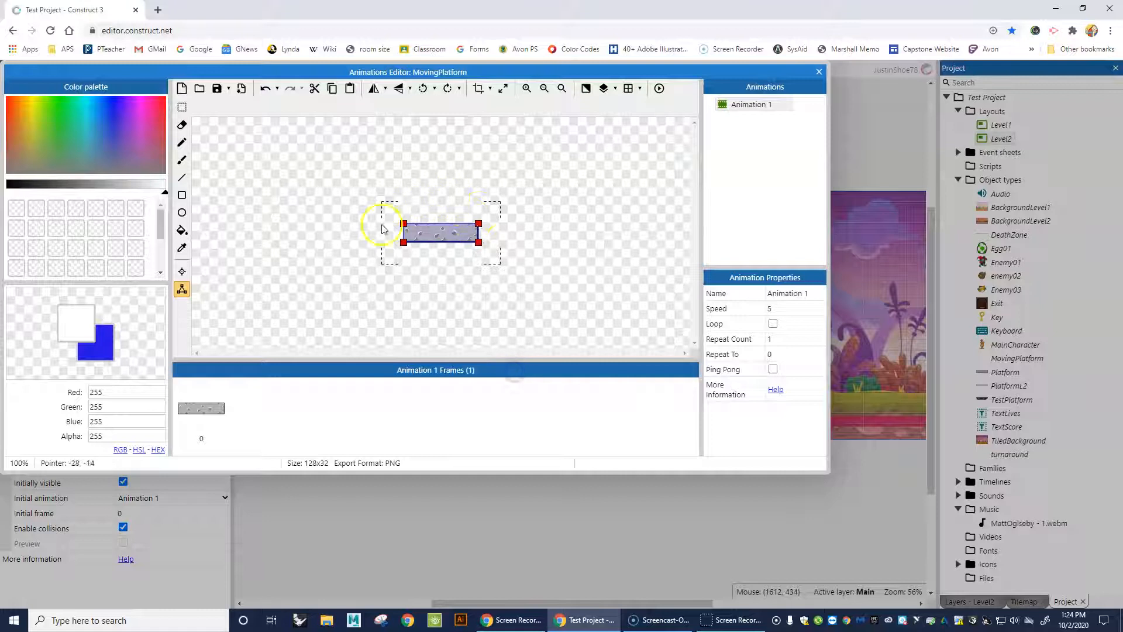
click(768, 308)
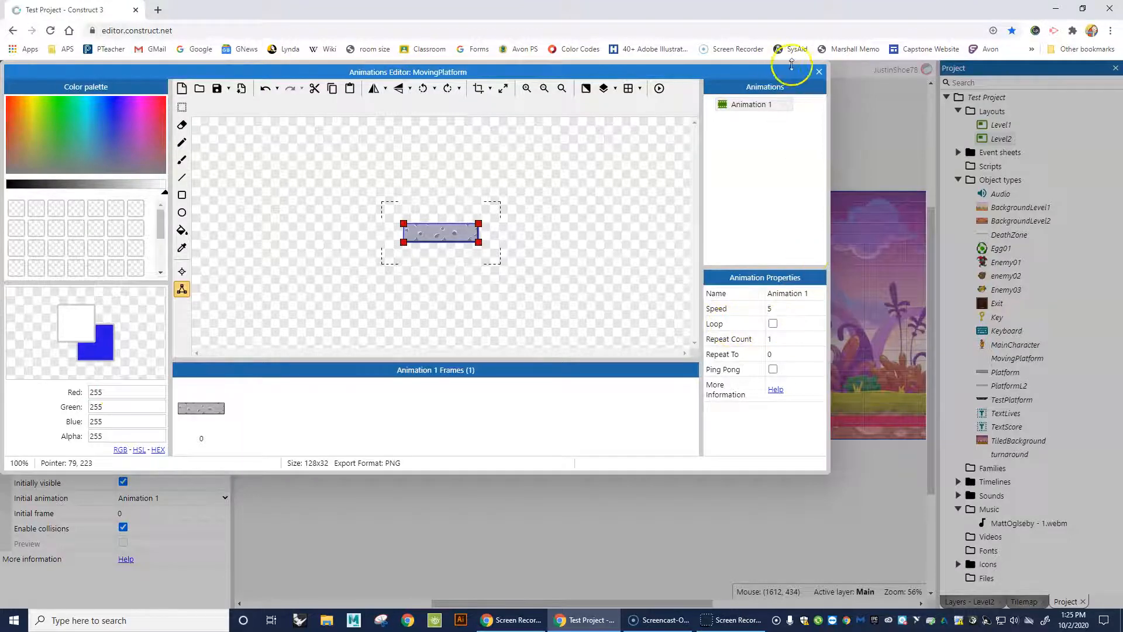
click(819, 72)
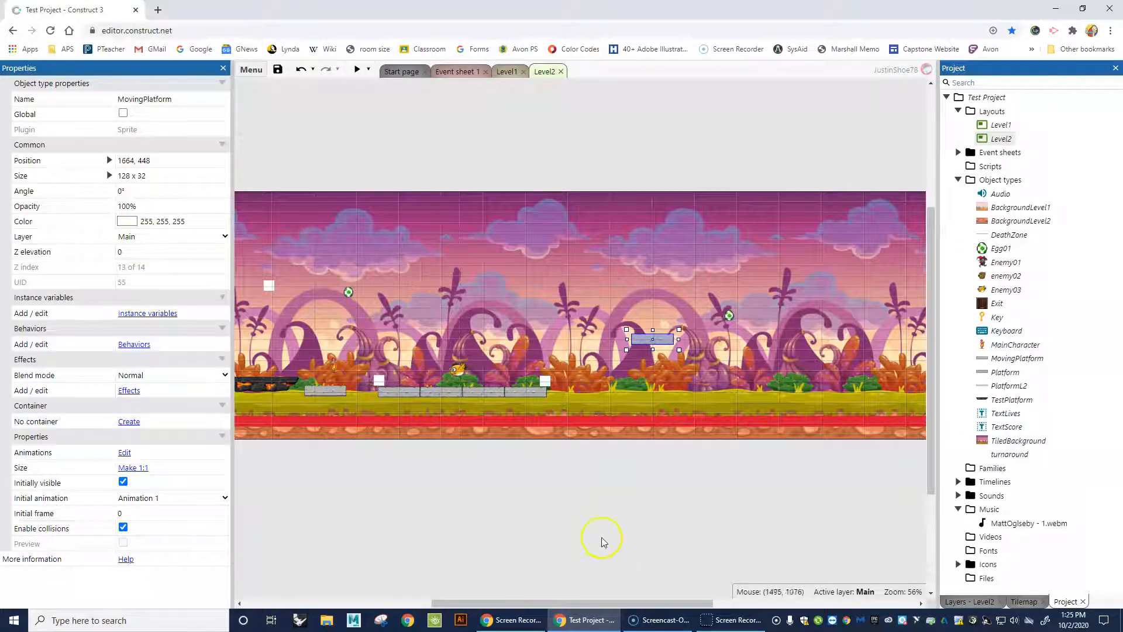
click(590, 470)
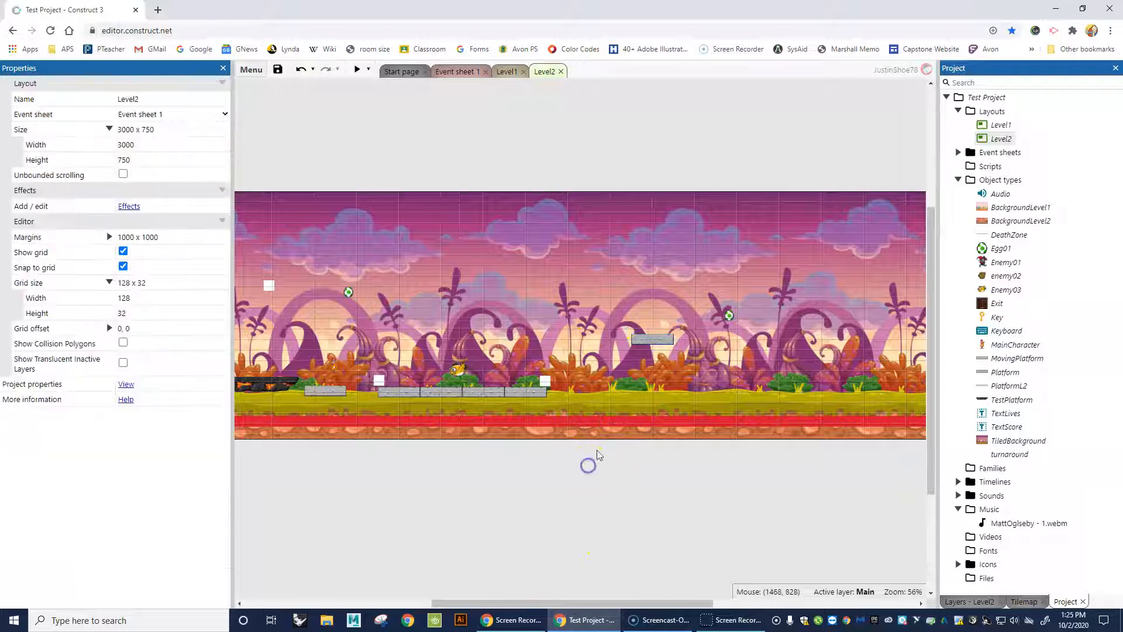
click(647, 340)
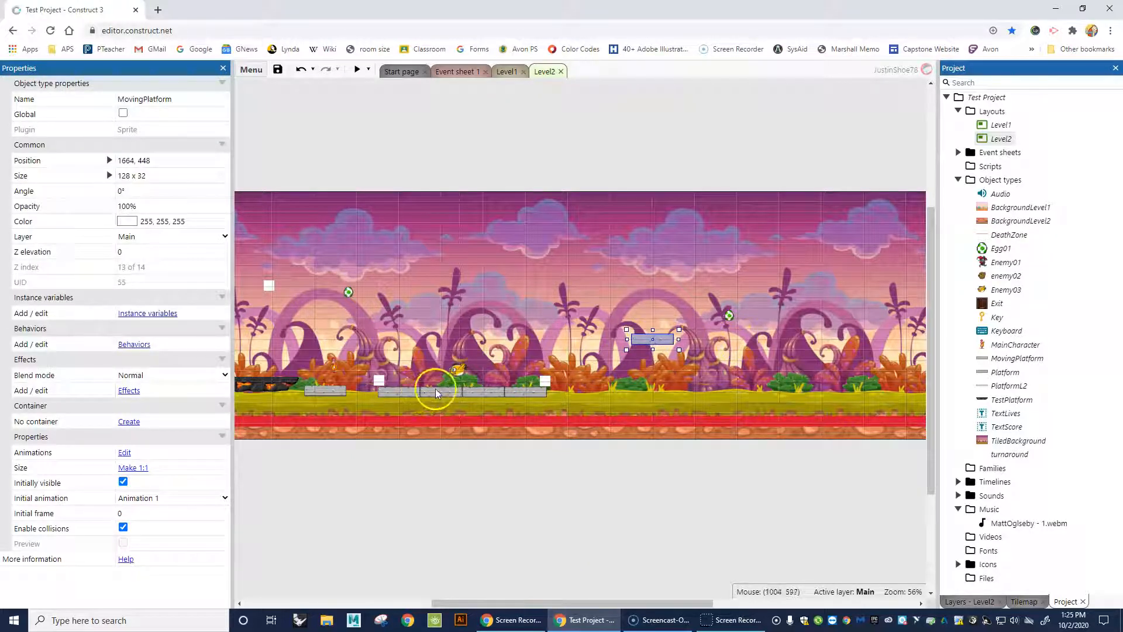
click(545, 382)
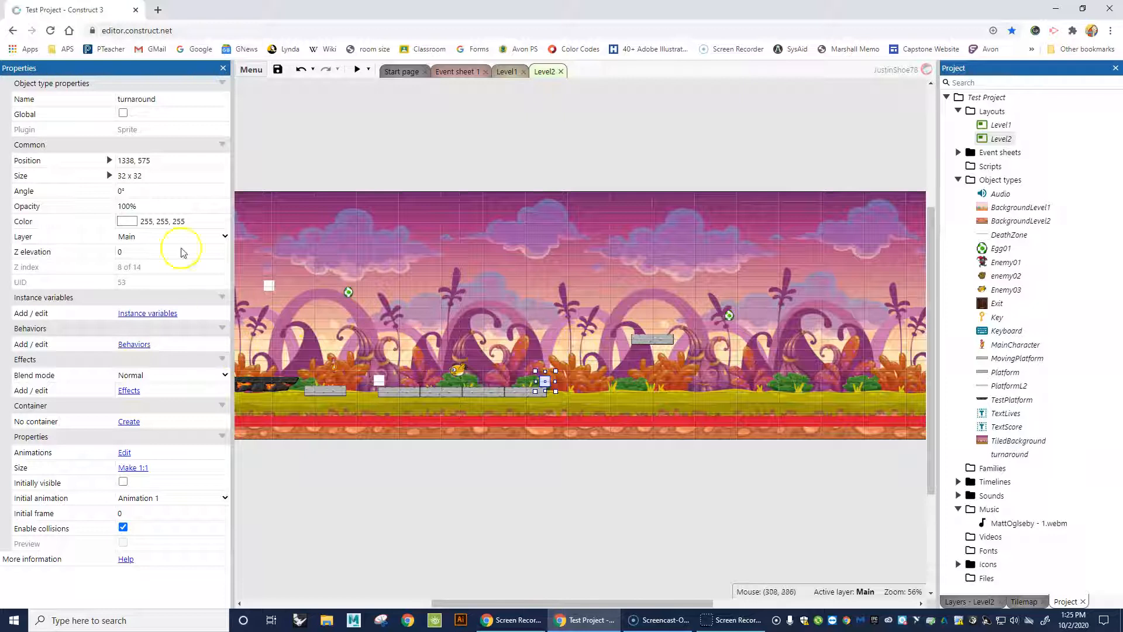
Add the Solid behavior to the MovingPlatform sprite
click(651, 339)
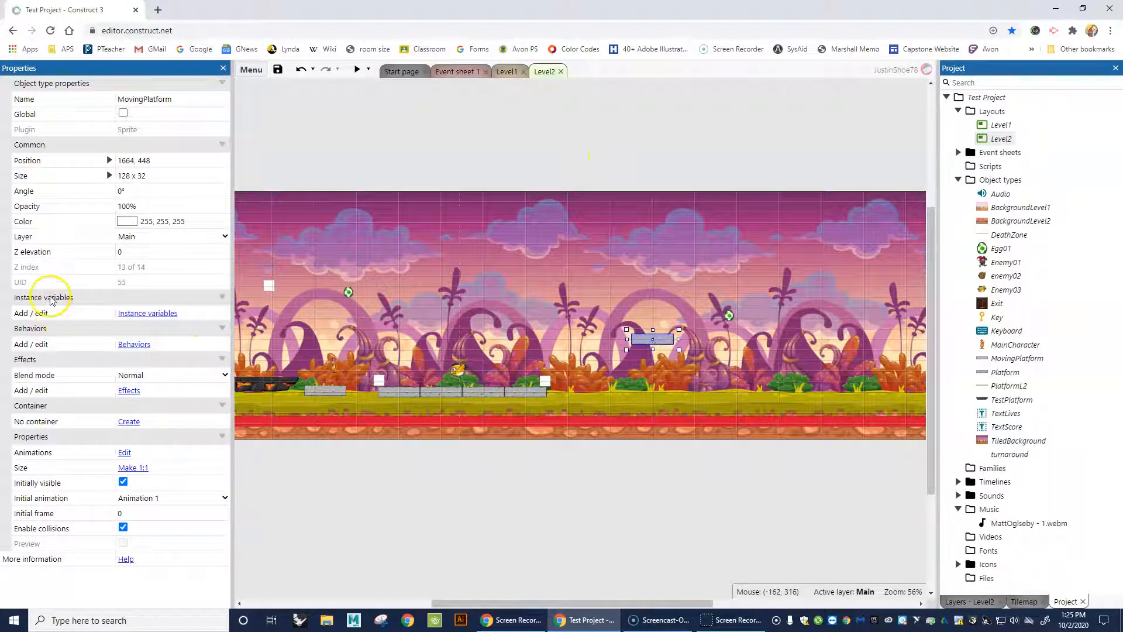
click(126, 345)
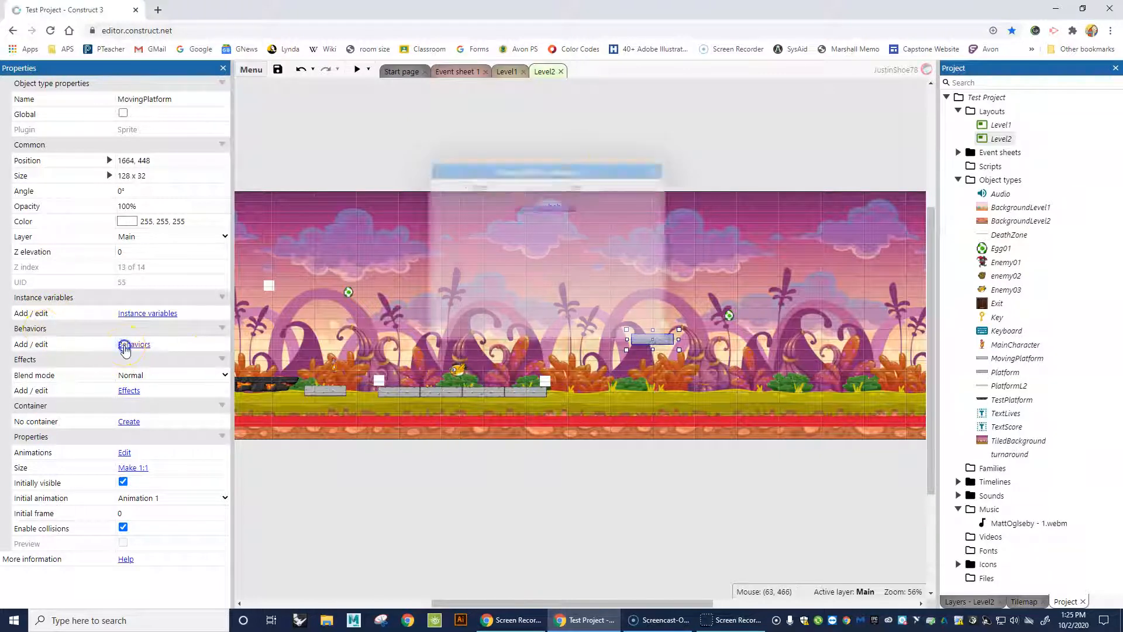
click(525, 210)
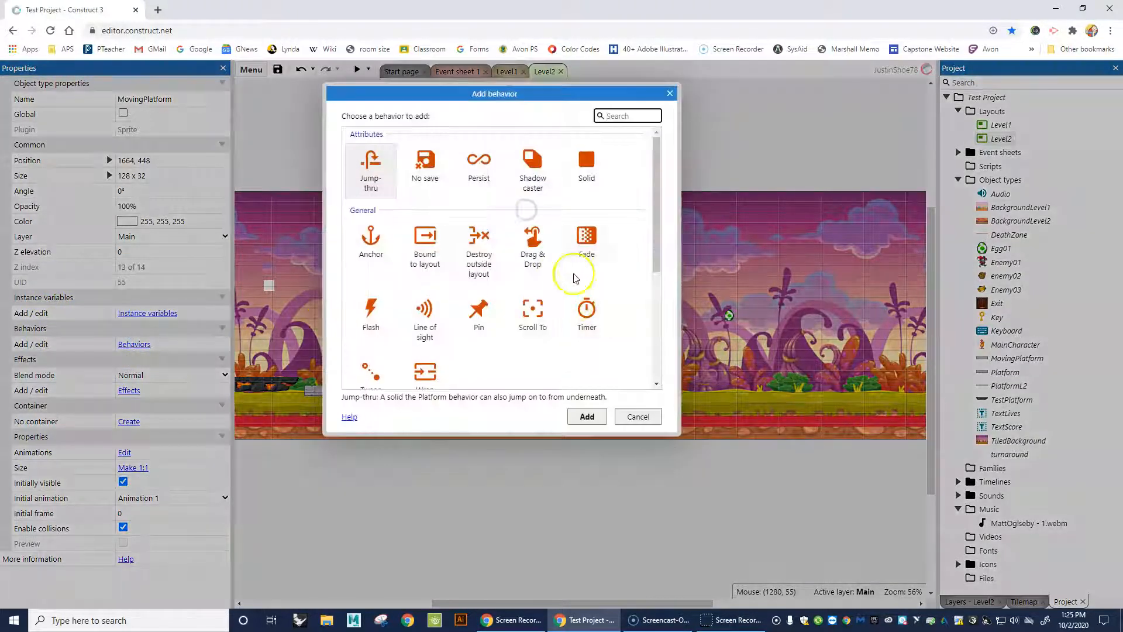
click(585, 164)
click(584, 415)
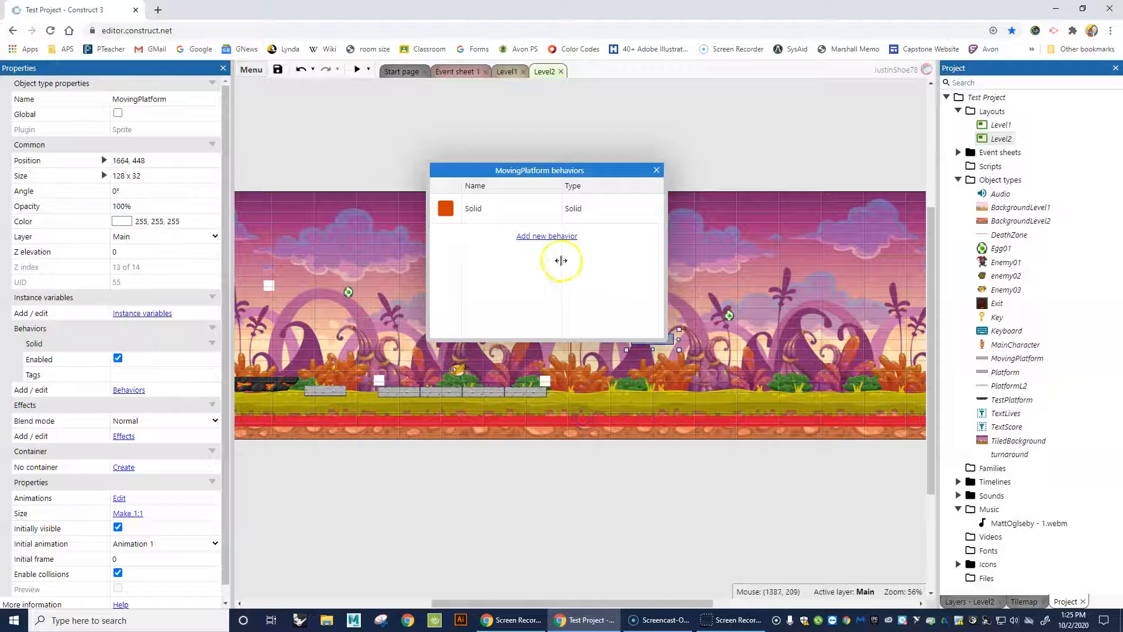
Add the Platform movement behavior to the MovingPlatform sprite and close its behaviors list
click(538, 238)
scroll(499, 312, down, 4)
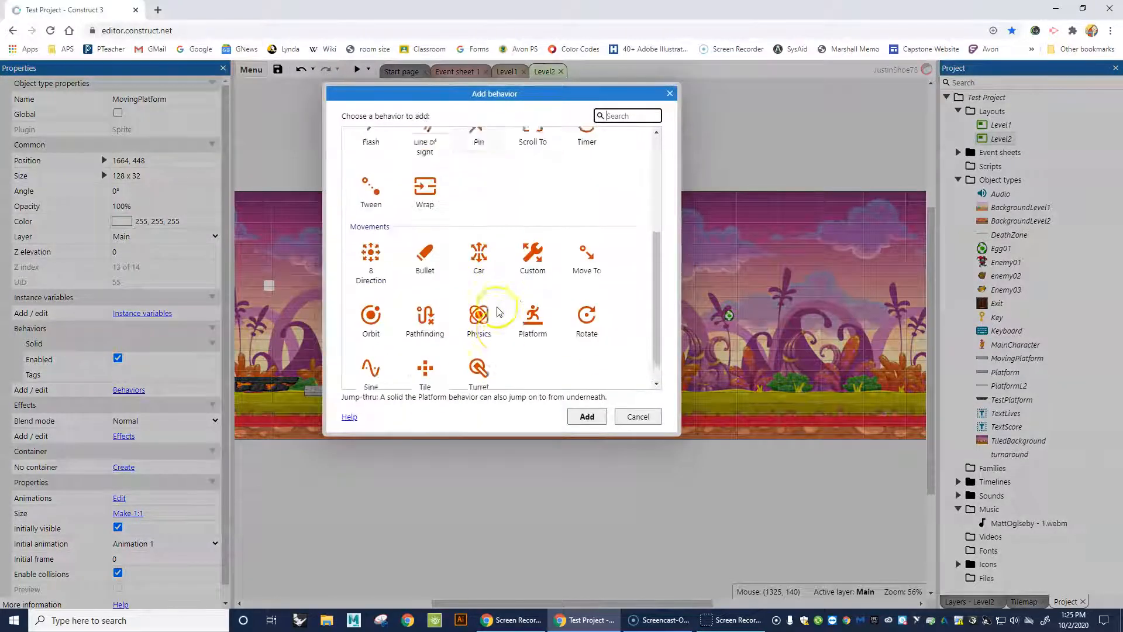
click(533, 294)
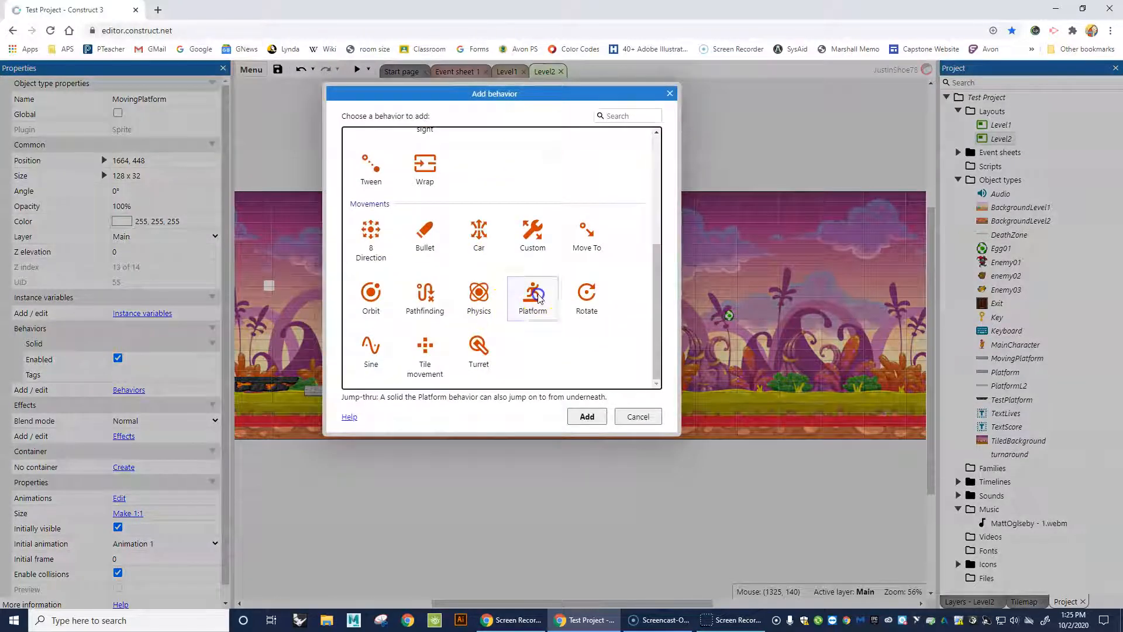
click(576, 418)
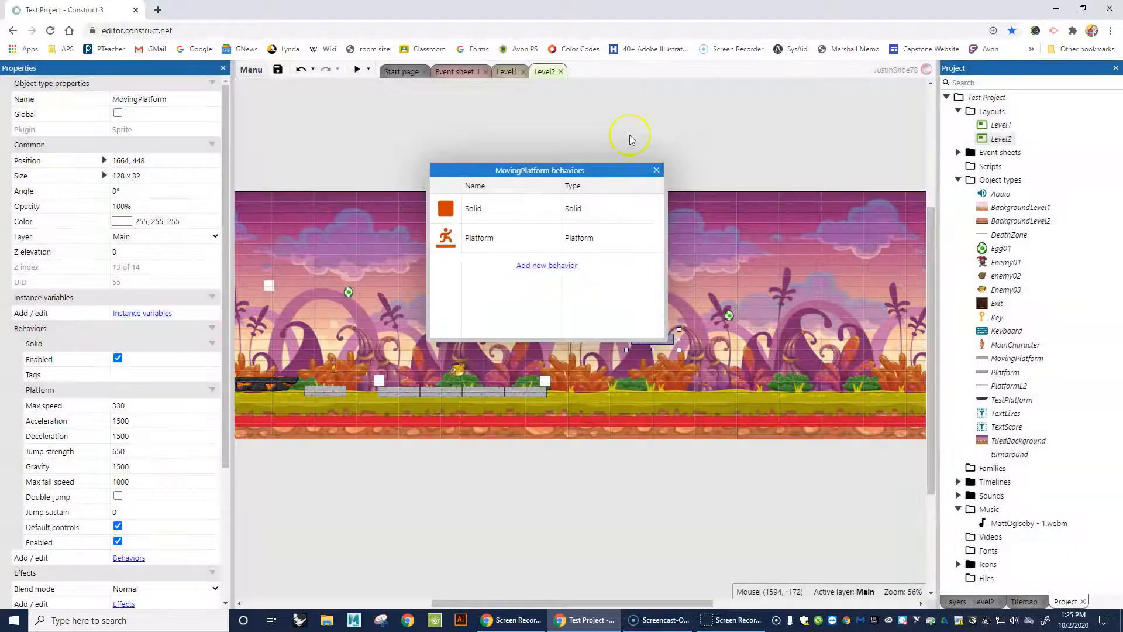
click(657, 171)
Disable default controls and set gravity to 0 for the MovingPlatform's Platform behavior
scroll(100, 401, down, 3)
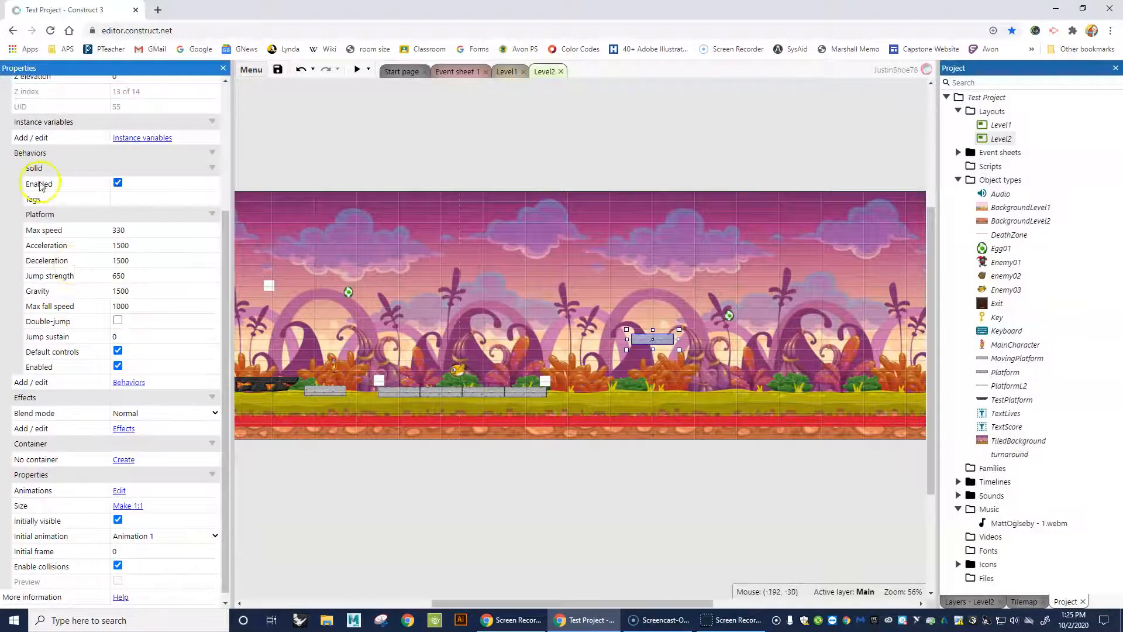
click(118, 351)
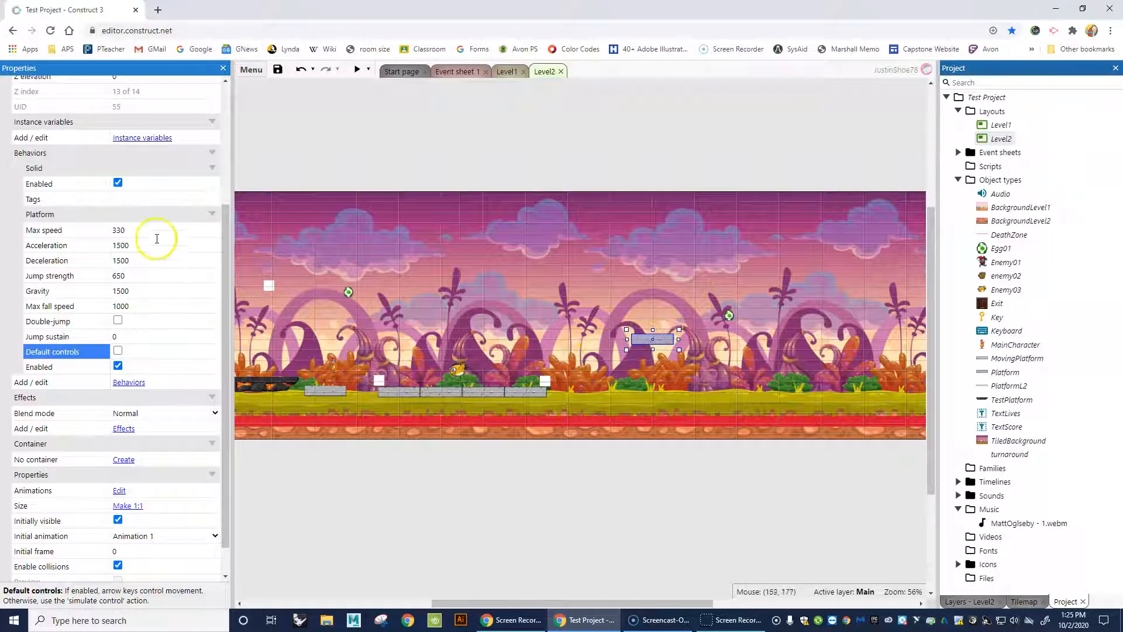
click(151, 291)
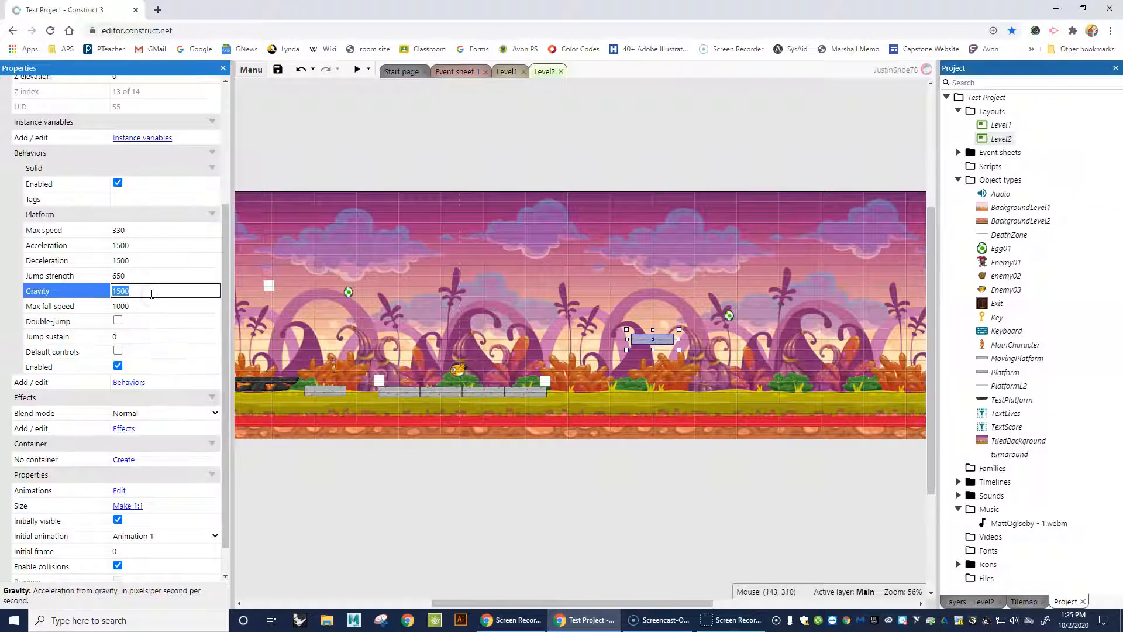
click(271, 471)
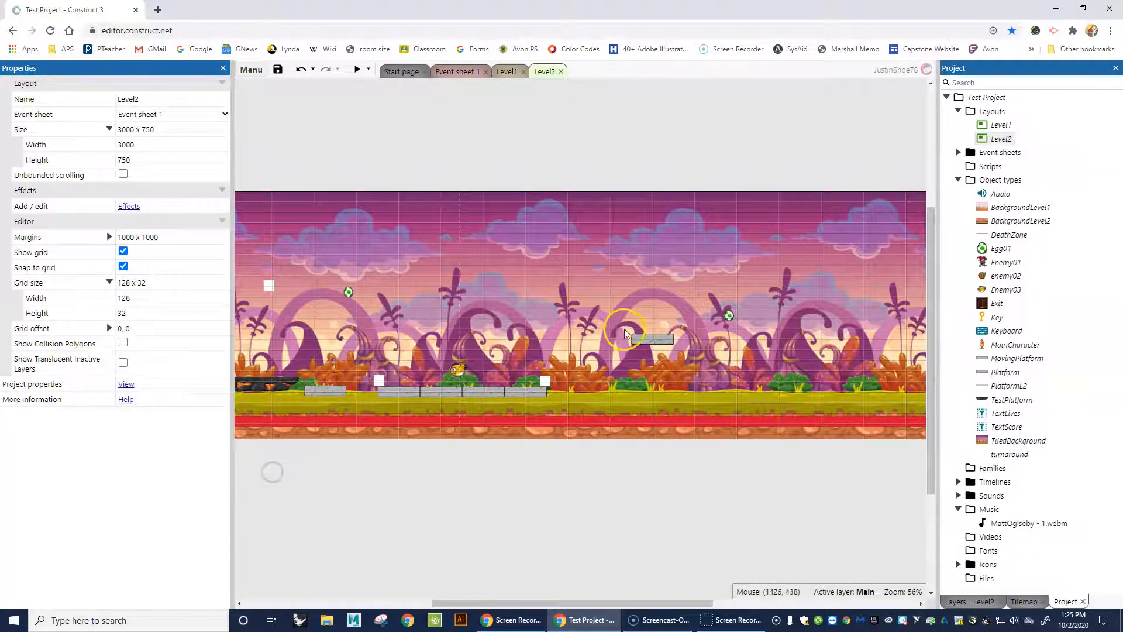
Add a string instance variable named Direction with initial value Left to the MovingPlatform sprite and close its variables list
click(654, 341)
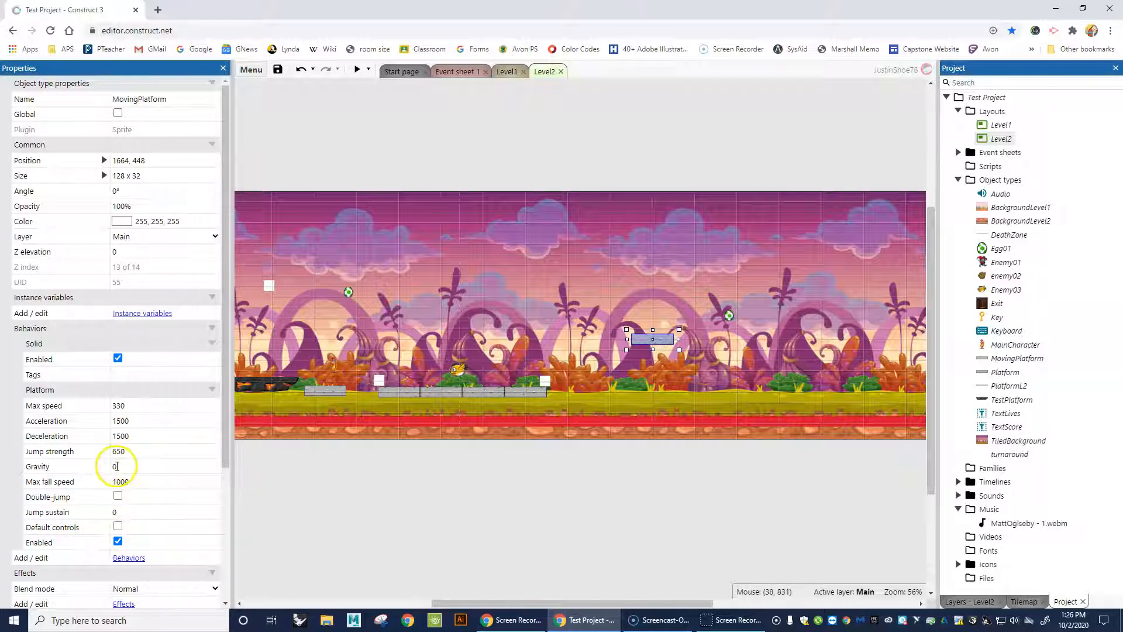
click(141, 314)
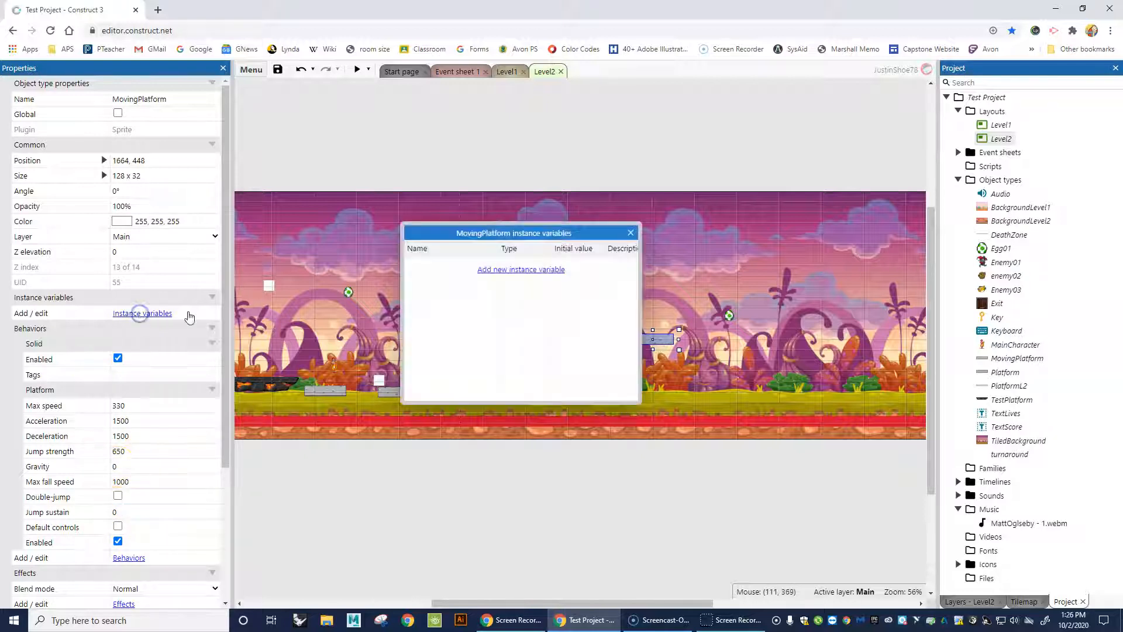
click(507, 269)
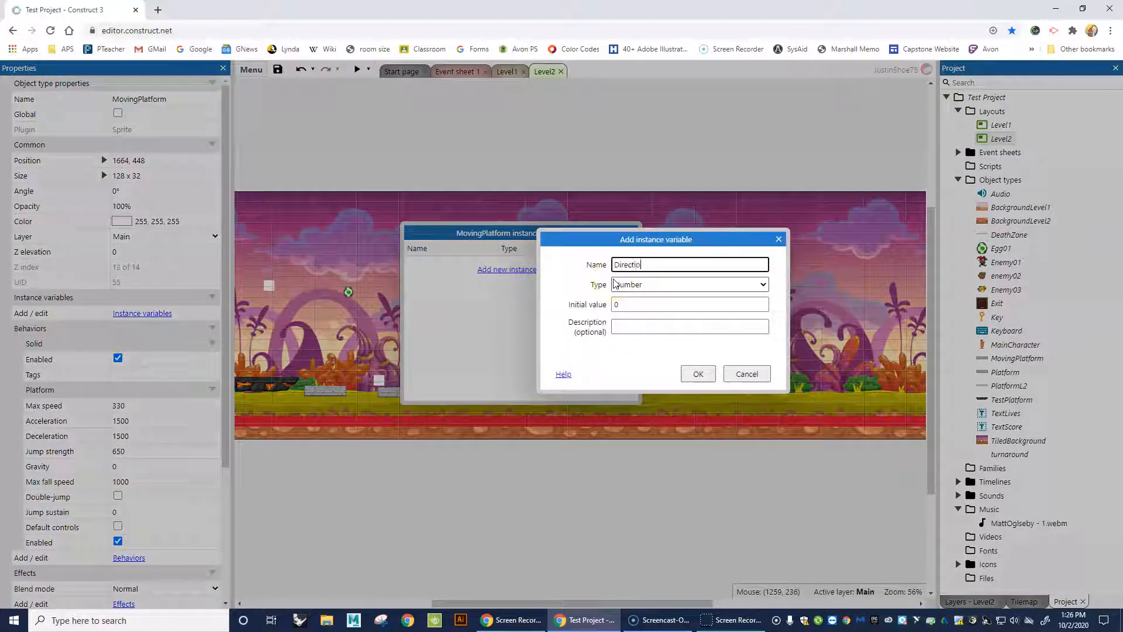
click(650, 284)
click(653, 304)
click(647, 304)
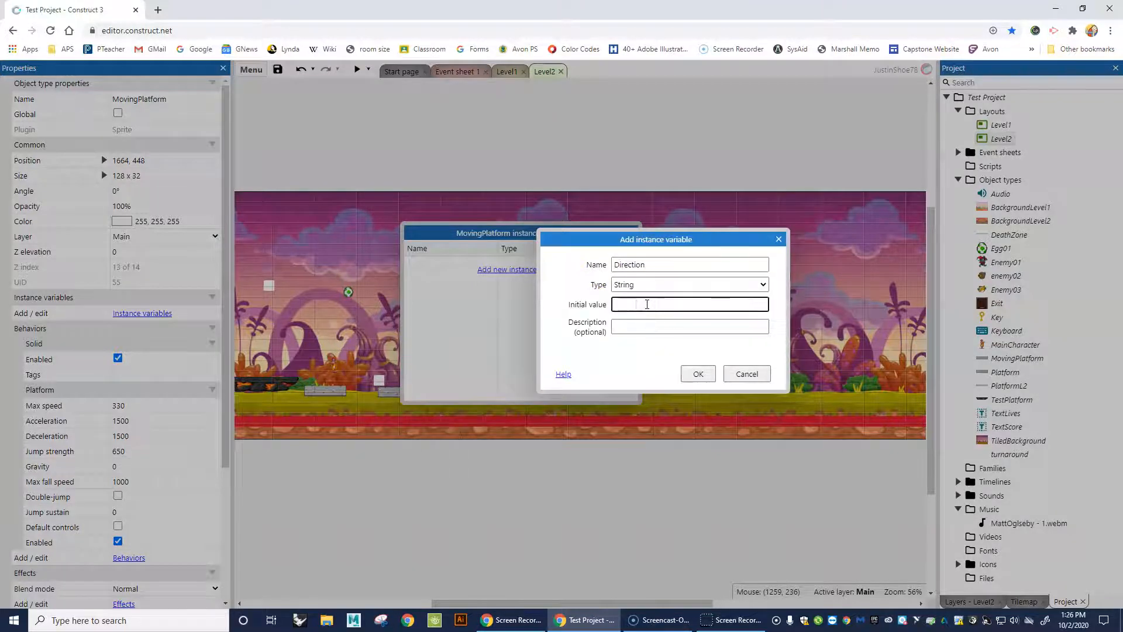
text(Left)
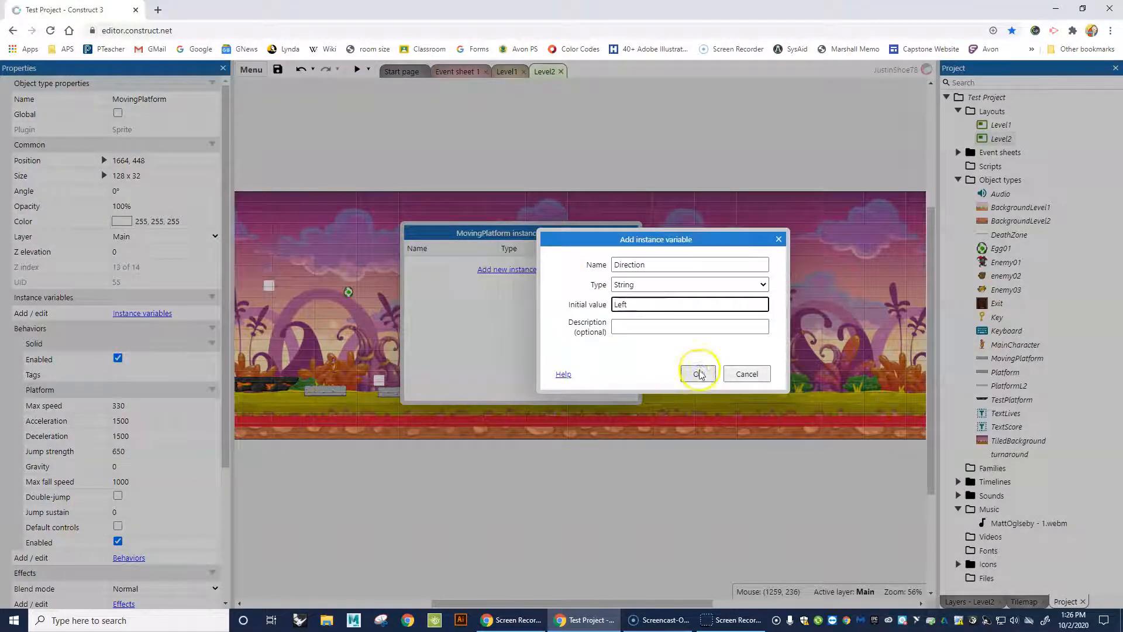
click(697, 373)
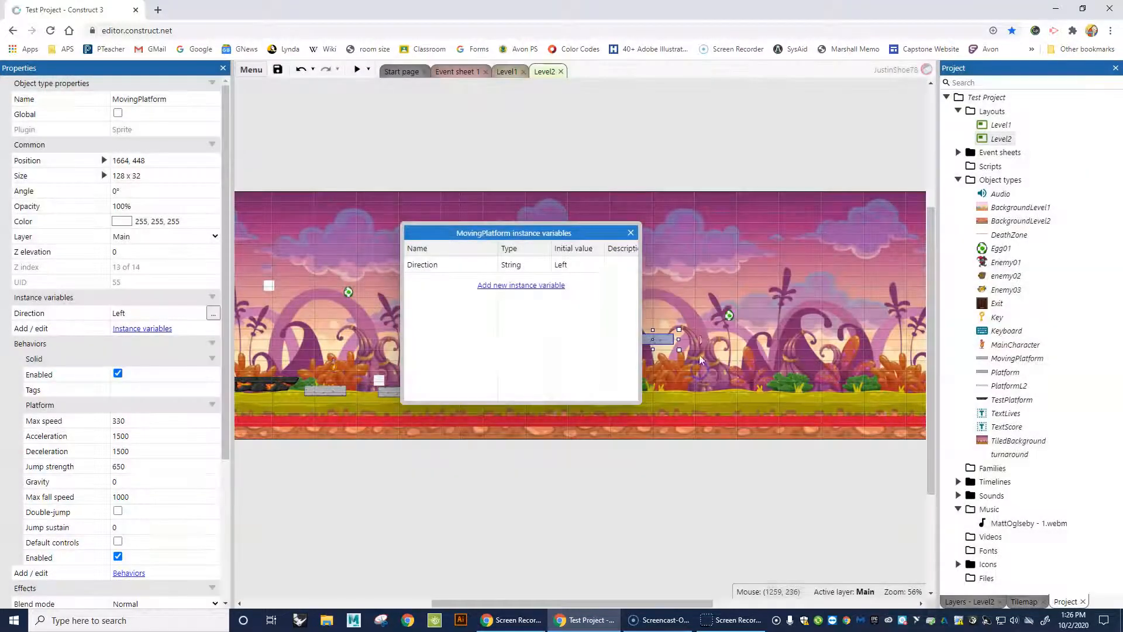
click(630, 233)
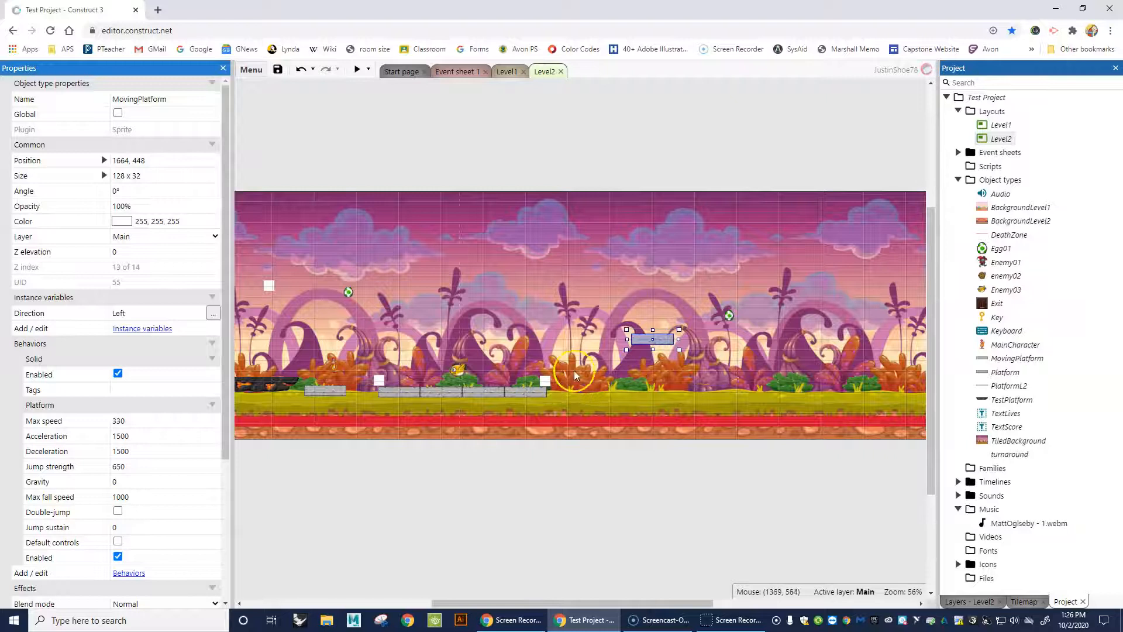
Place two copies of the turnaround sprite on either side of the moving platform, at 1408, 448 and 1920, 448
click(1001, 139)
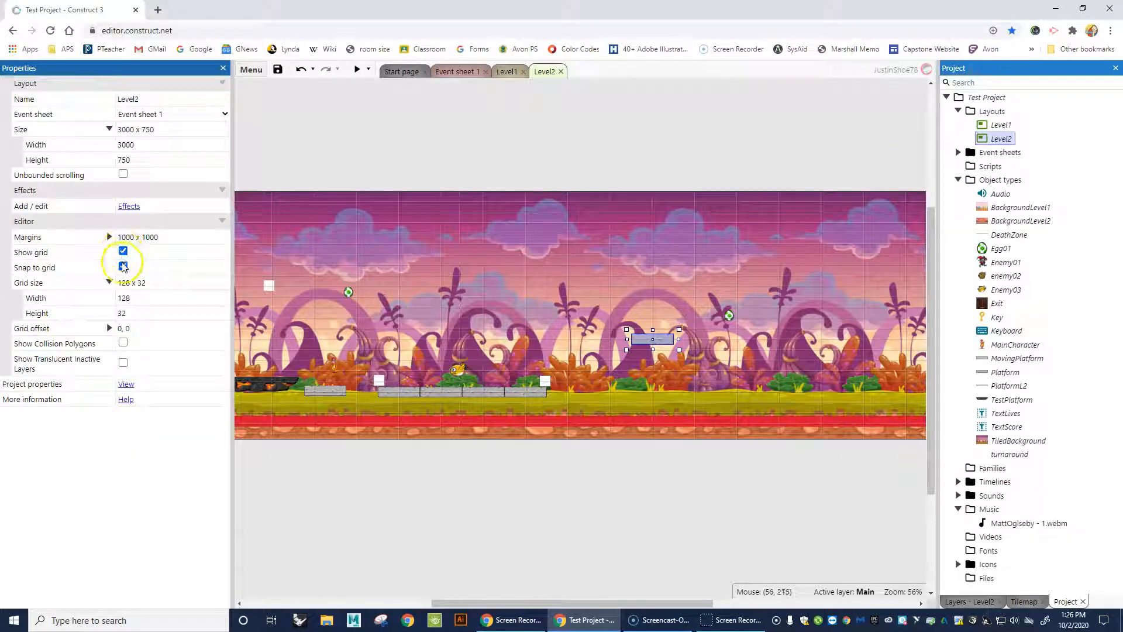
click(548, 385)
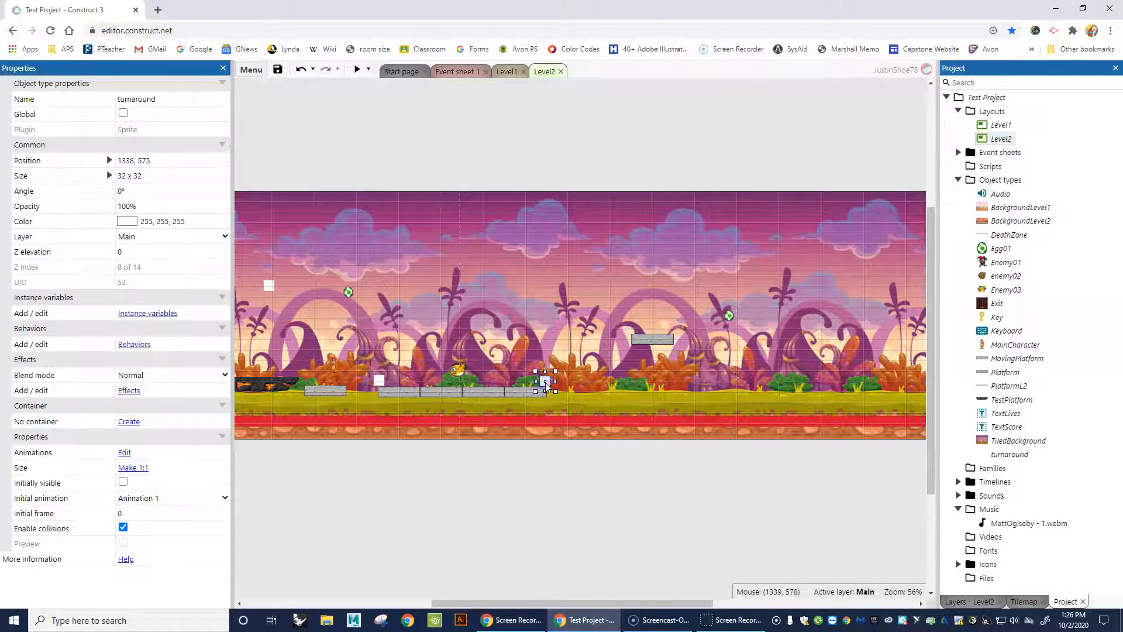
ctrl+drag(545, 378, 570, 344)
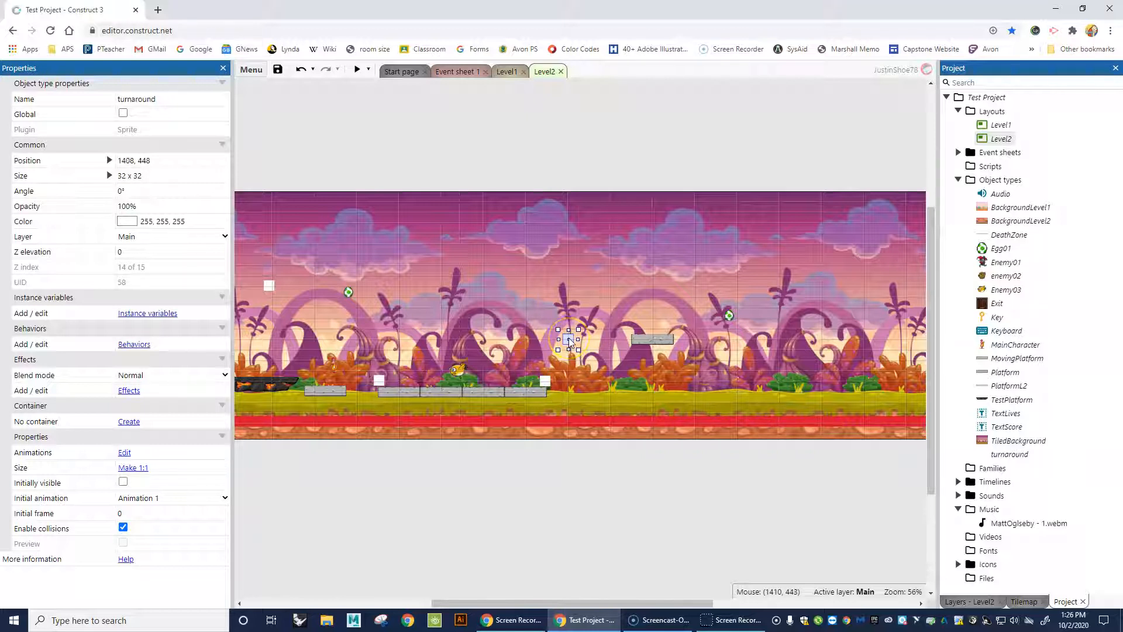
ctrl+drag(570, 344, 738, 341)
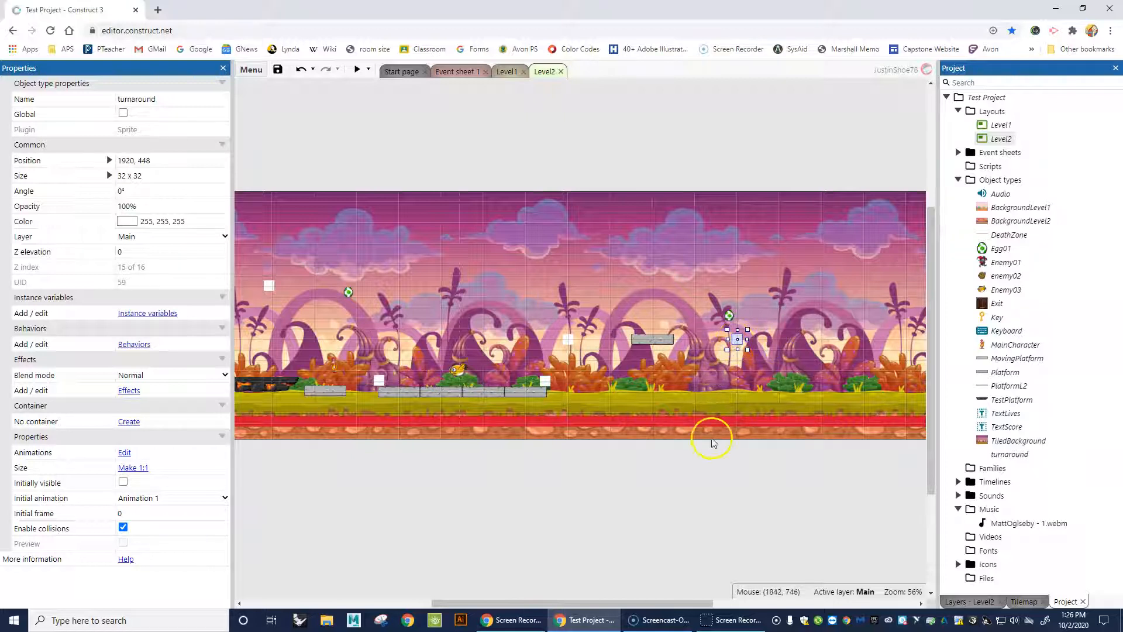
Duplicate the moving platform with another turnaround marker at 2432, 448, and position the two platforms at 1536, 448 and 2304, 448
ctrl+drag(658, 343, 879, 367)
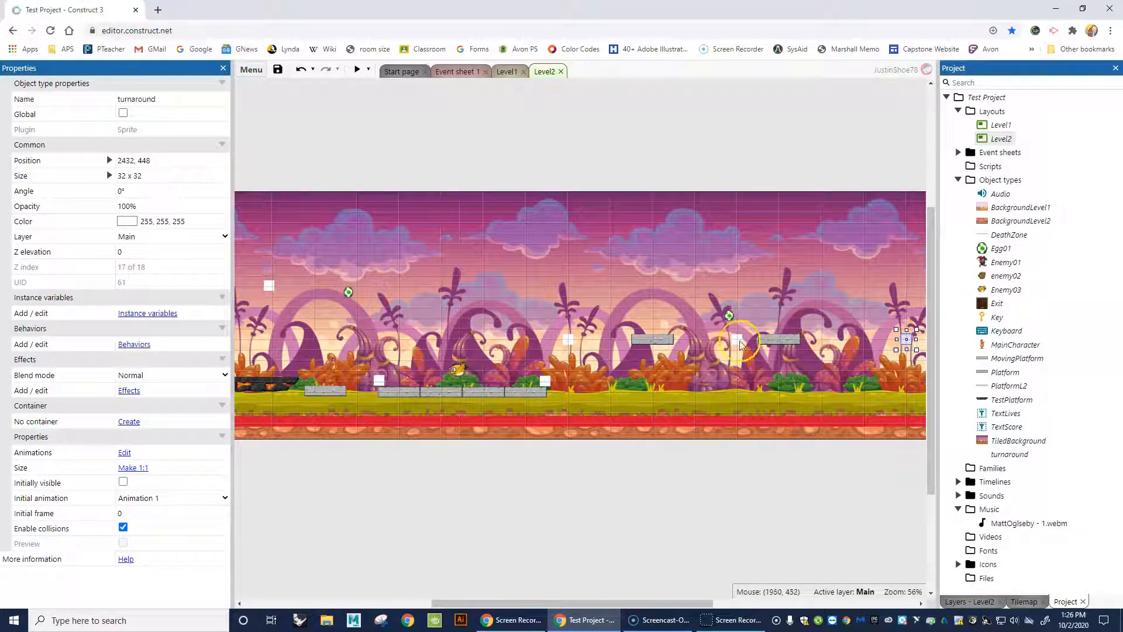
drag(638, 345, 595, 344)
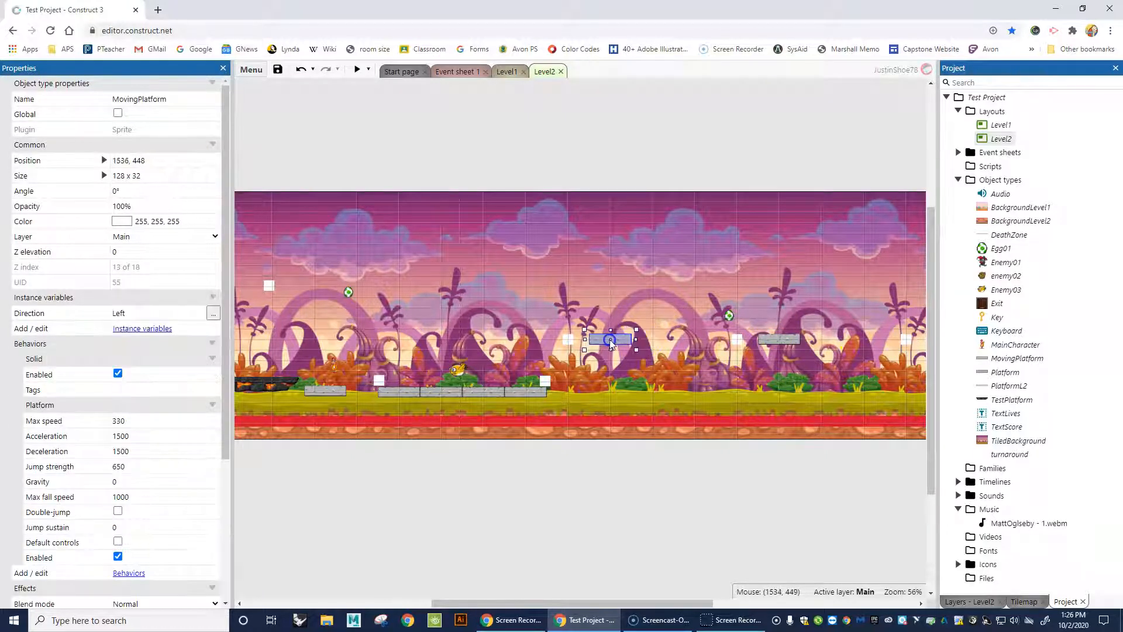
ctrl+drag(768, 342, 845, 345)
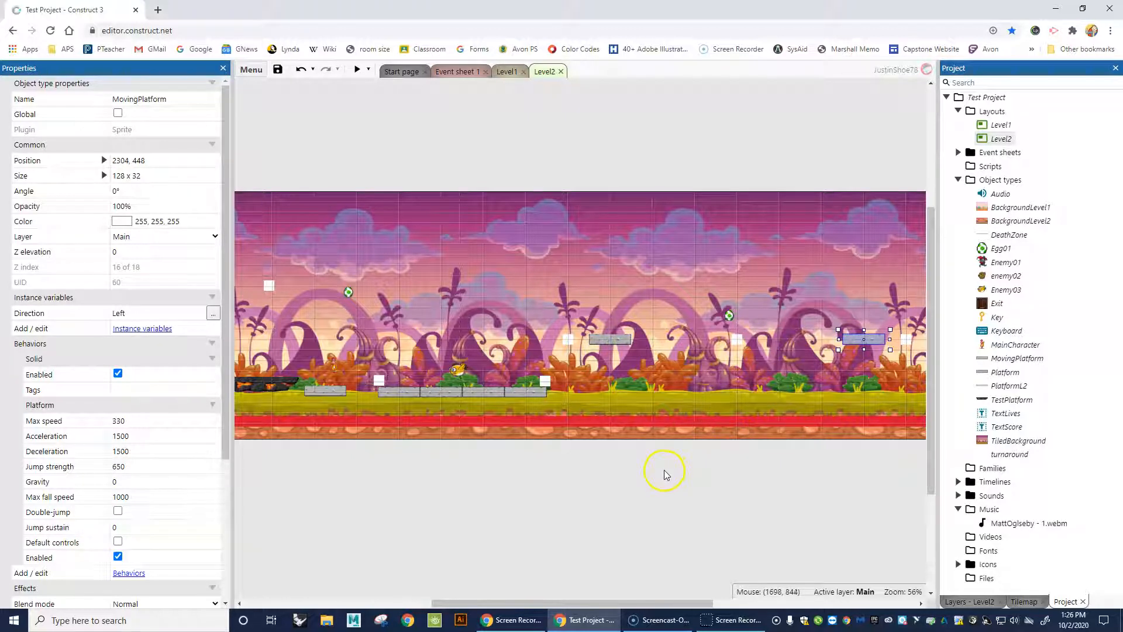
Examine the turnaround sprite's image and animation frame in the animations editor, leaving it unchanged
click(569, 339)
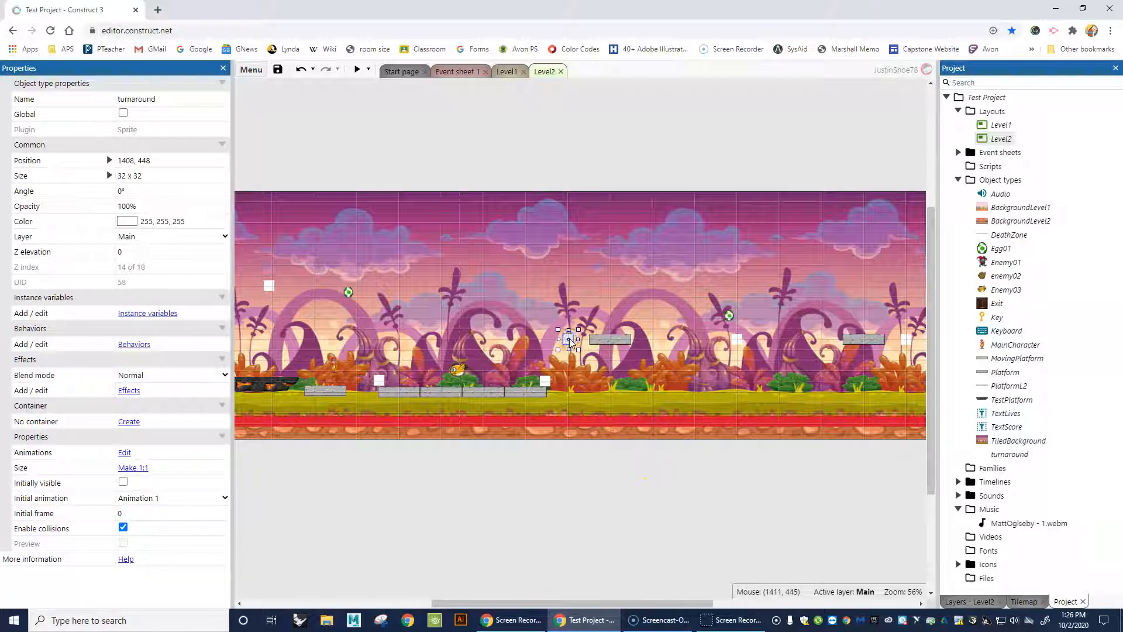
double_click(569, 338)
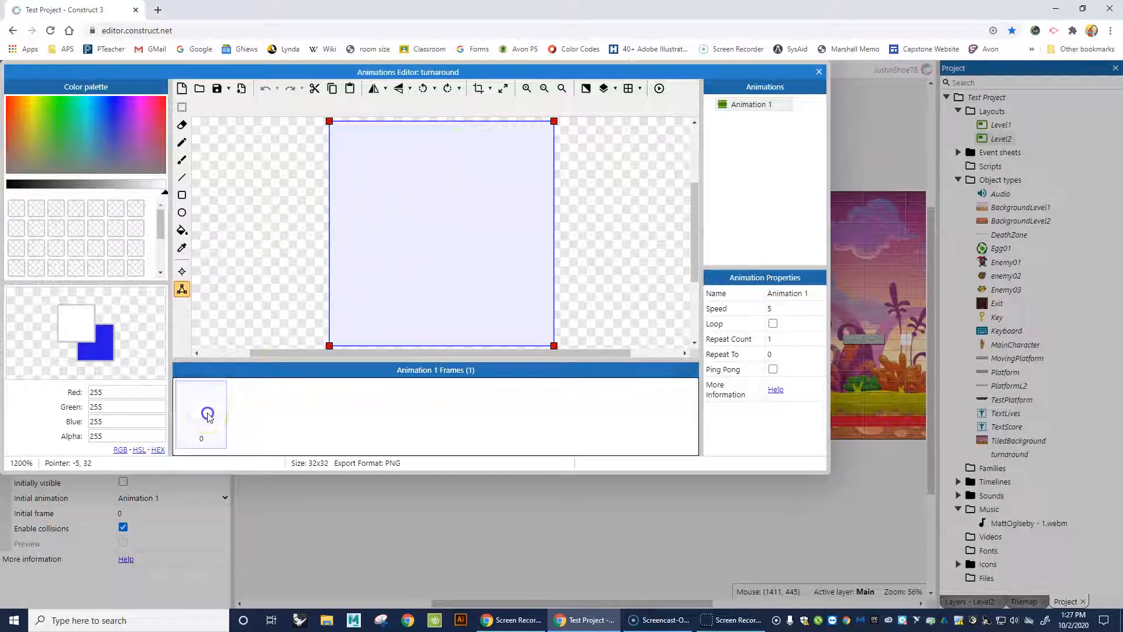
click(203, 410)
click(742, 105)
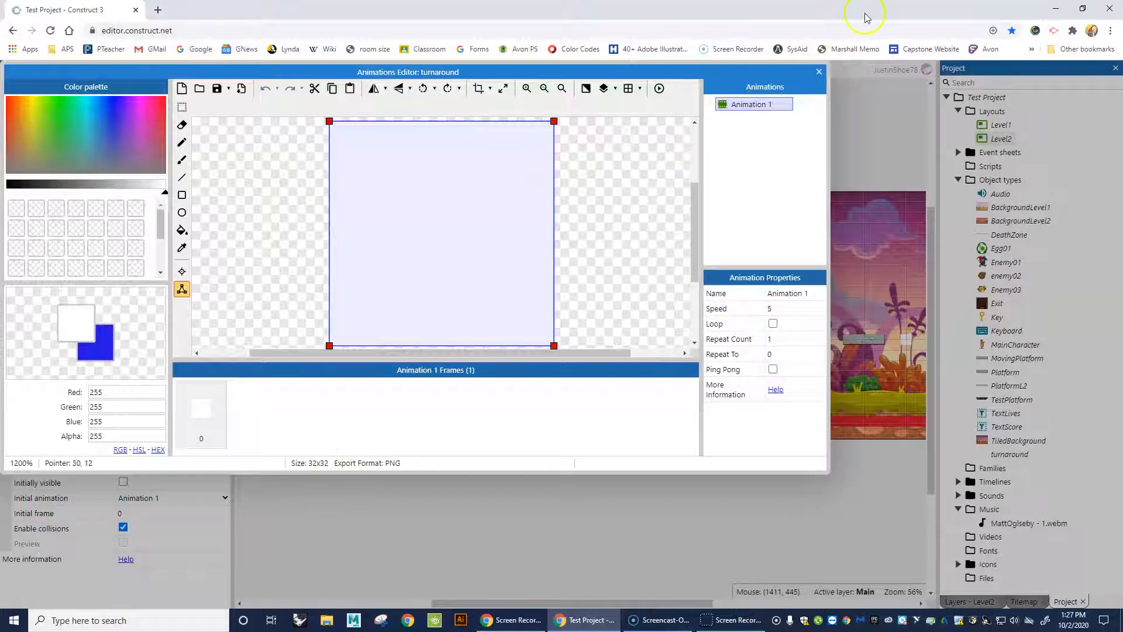
click(819, 71)
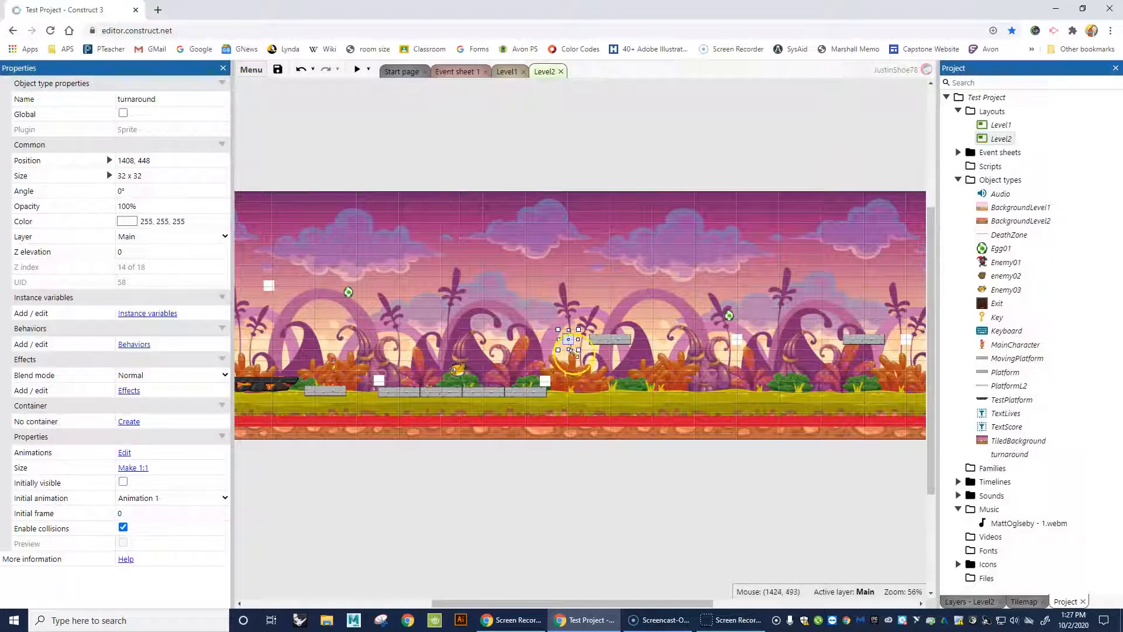
Add an event to the test platform group in Event sheet 1 comparing MovingPlatform's Direction variable as equal to "Left"
click(604, 339)
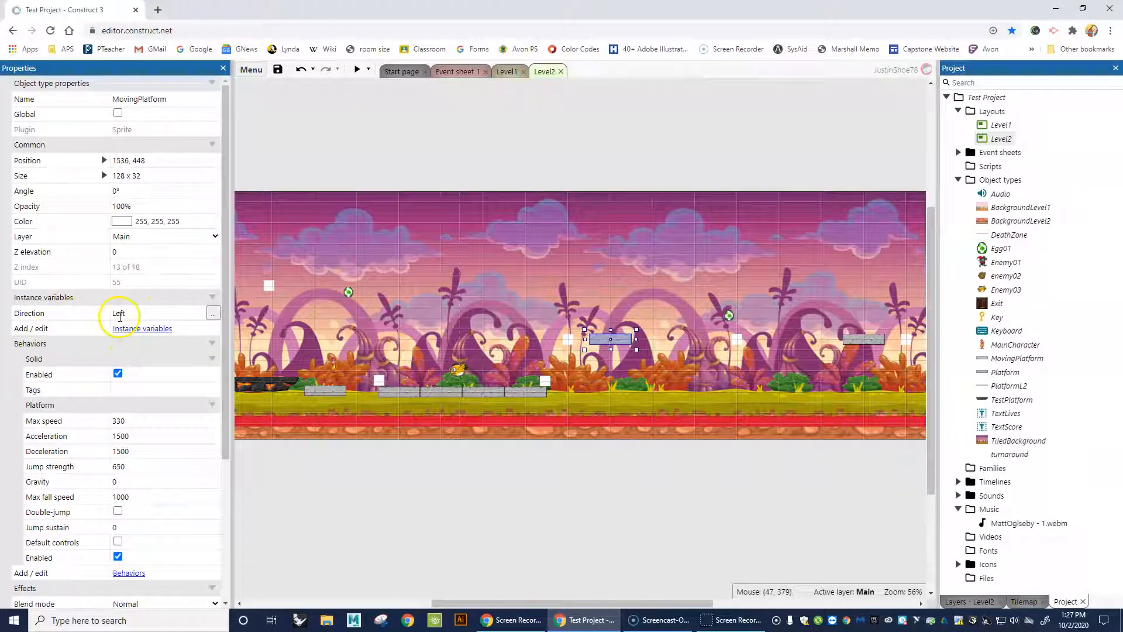
click(459, 73)
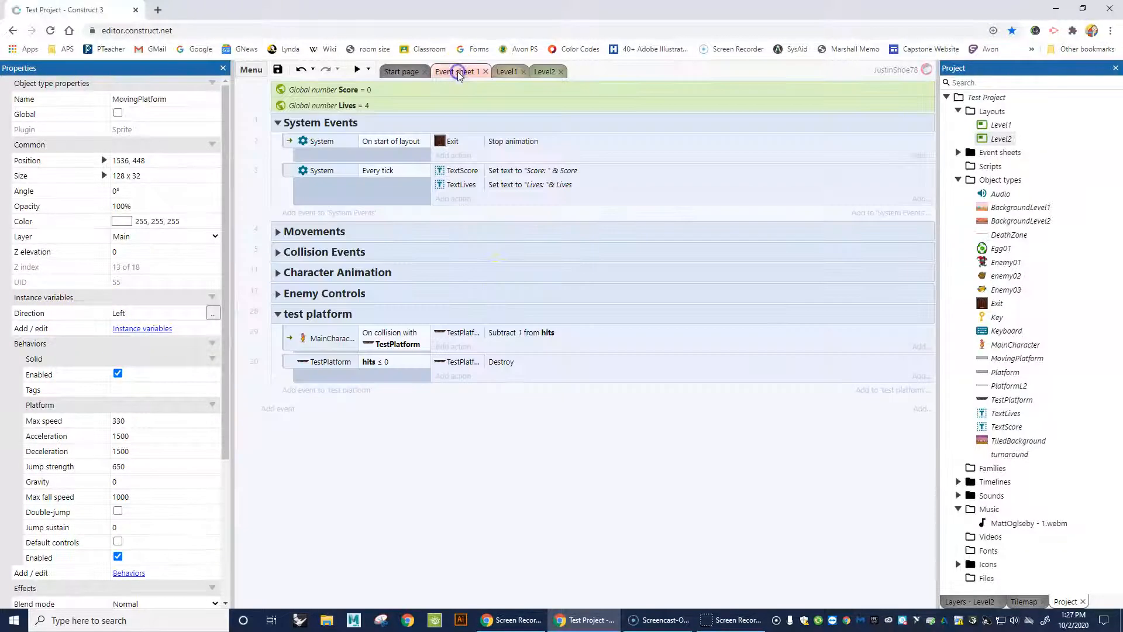
click(331, 316)
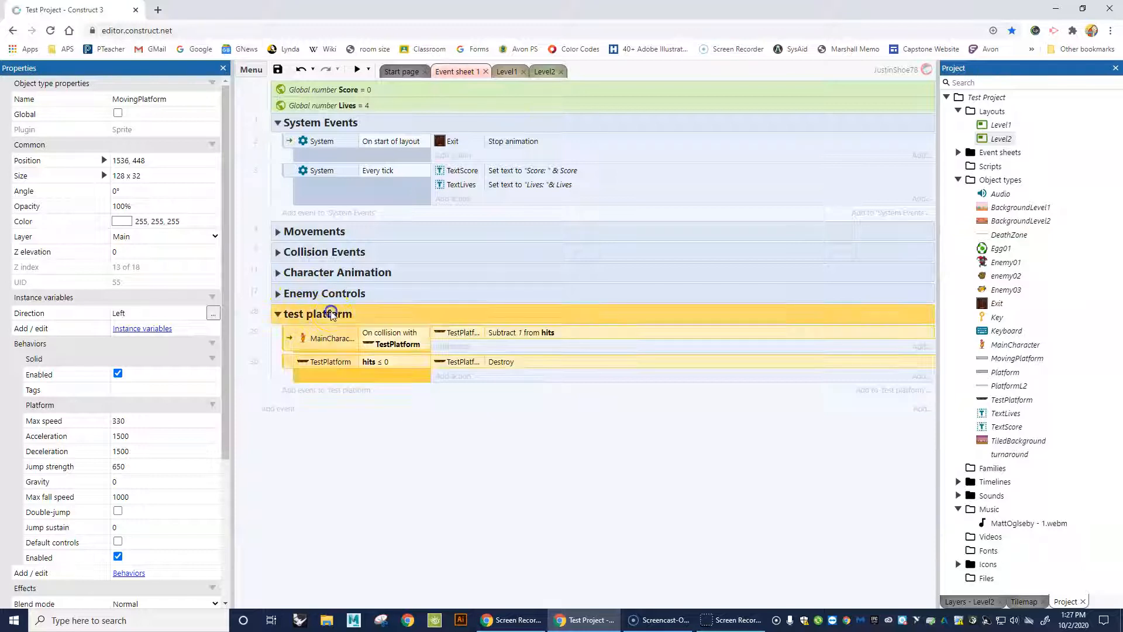
click(342, 391)
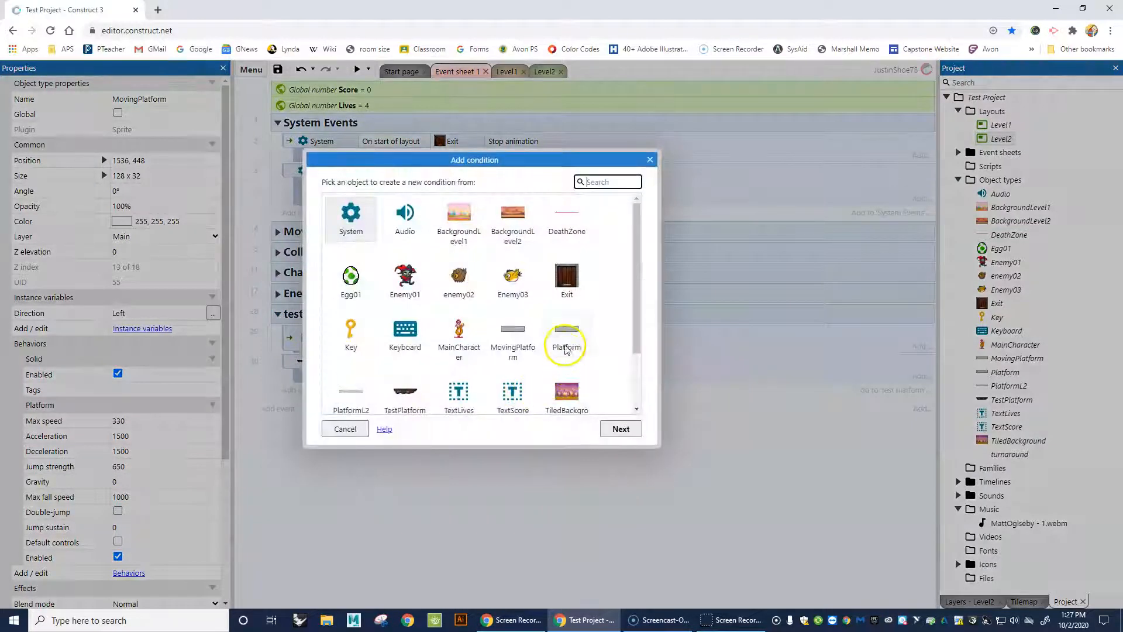
double_click(510, 333)
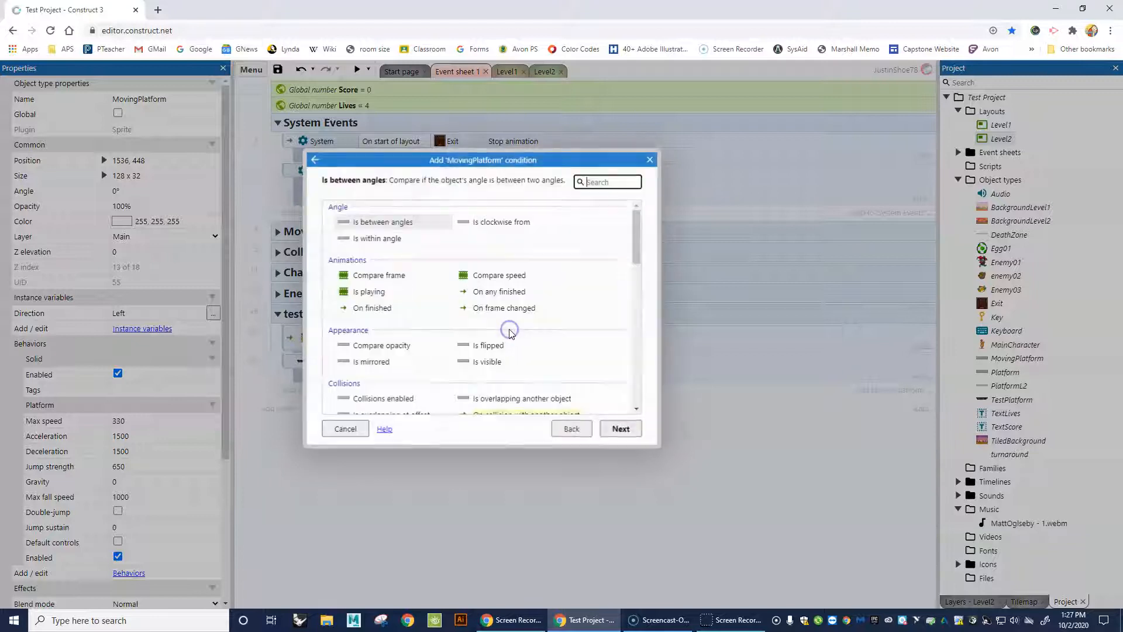
scroll(507, 338, down, 3)
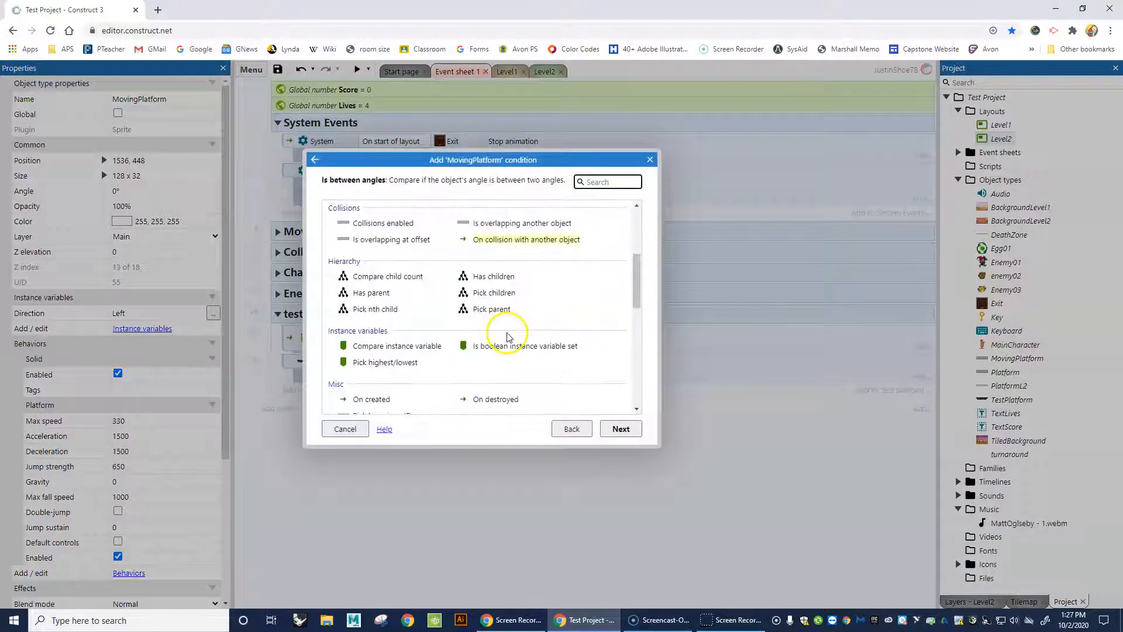
double_click(402, 346)
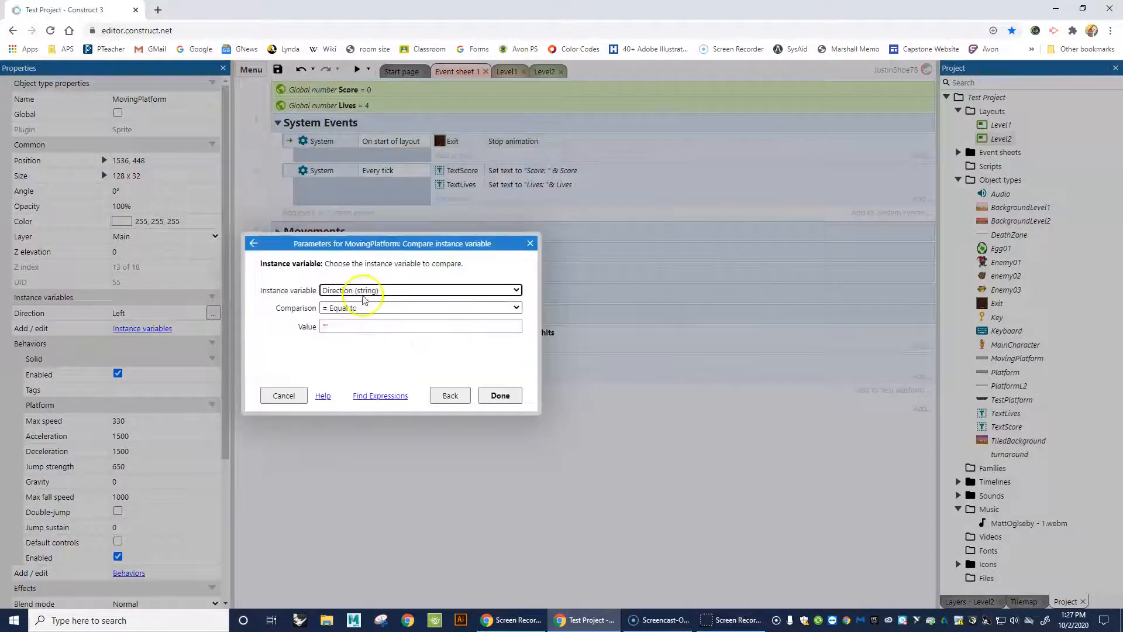
click(326, 326)
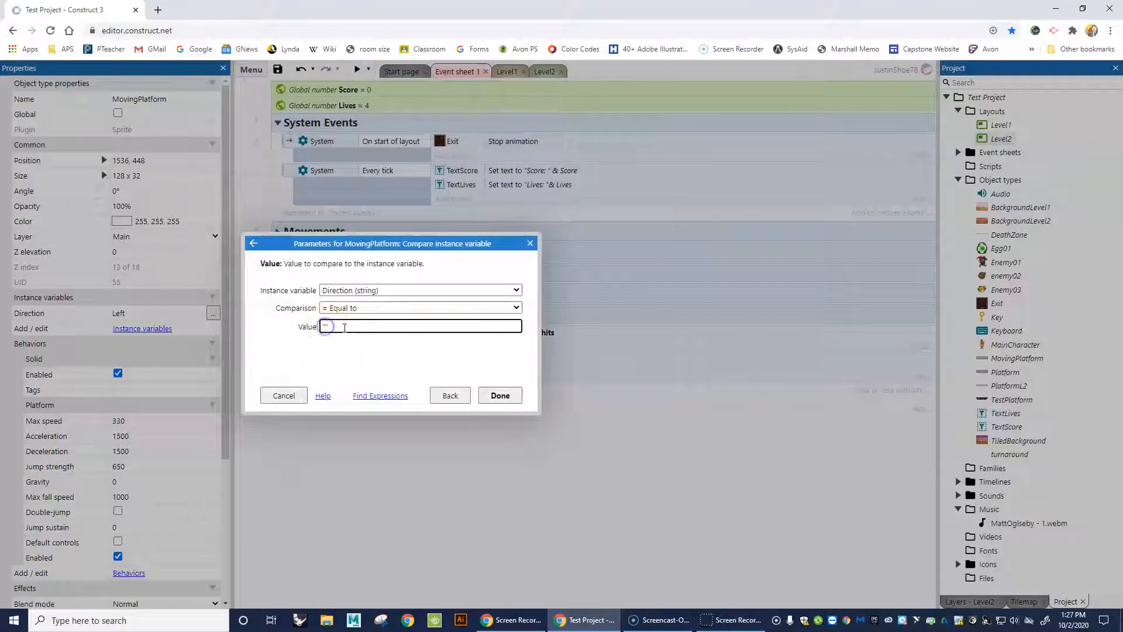
text(Left)
click(500, 395)
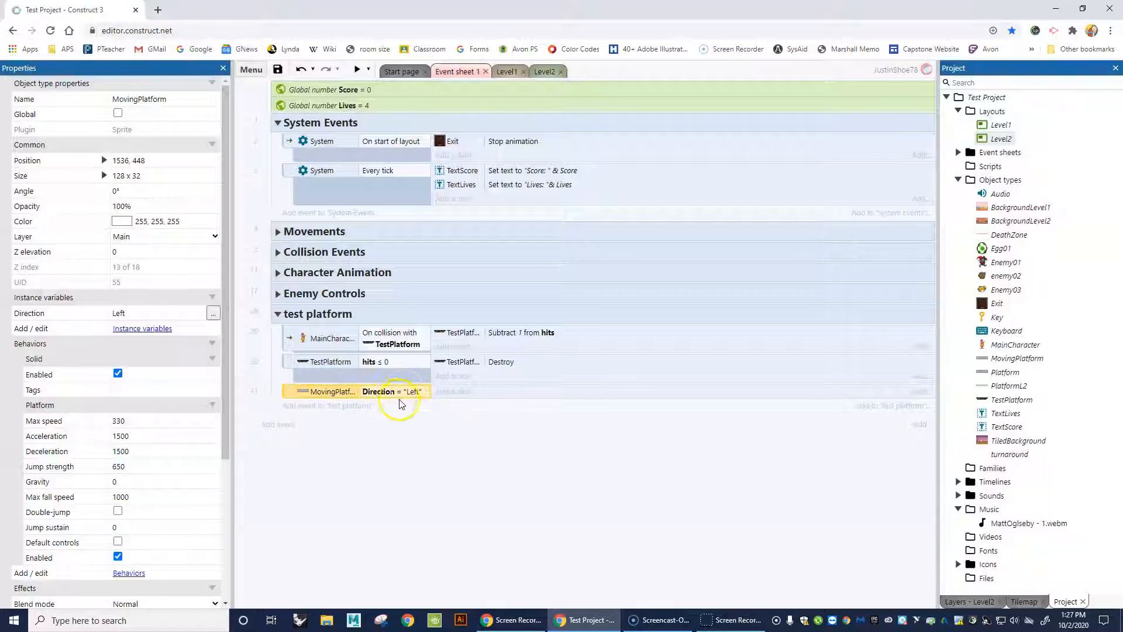
Add a MovingPlatform action to the Direction = "Left" event that simulates the Platform control Left
click(452, 391)
double_click(454, 336)
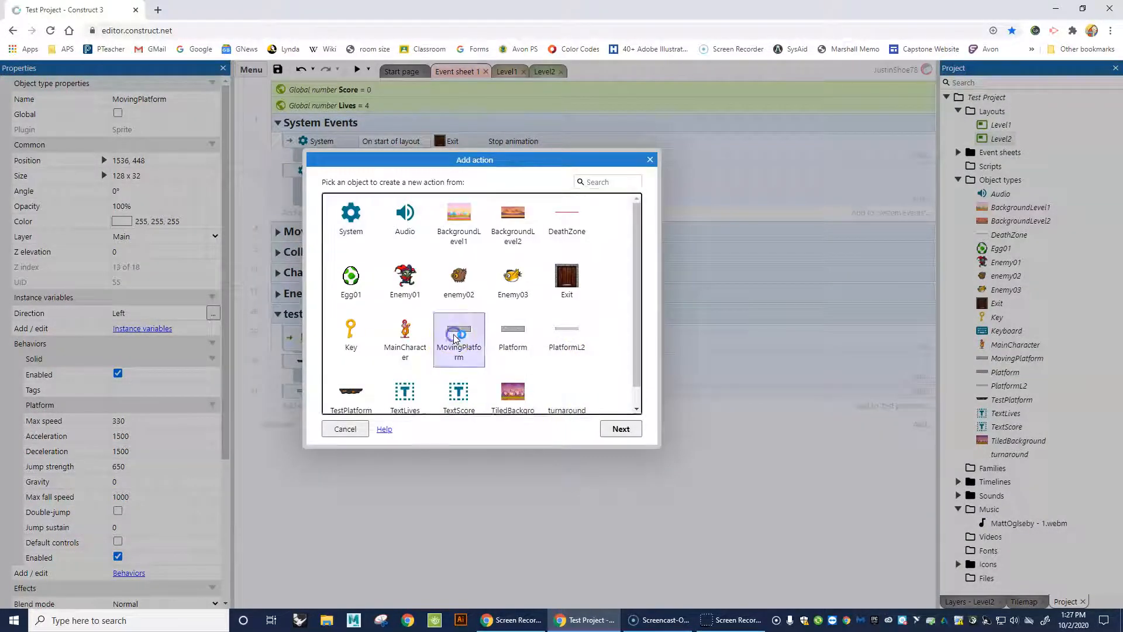
scroll(489, 351, down, 3)
scroll(491, 354, down, 2)
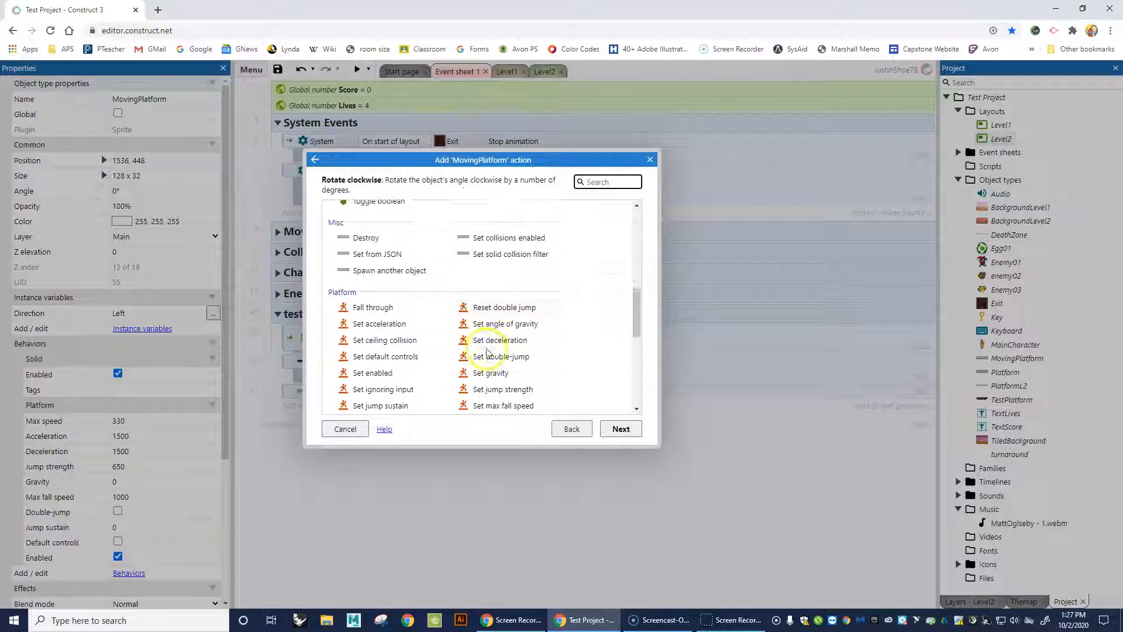
scroll(500, 357, down, 2)
double_click(501, 361)
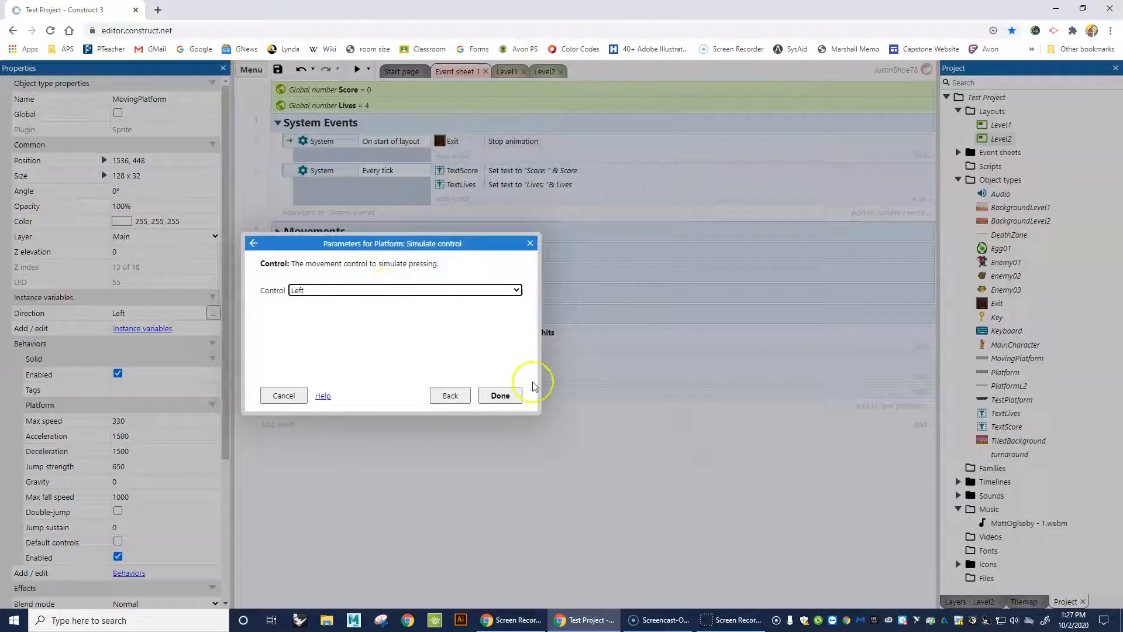
click(500, 396)
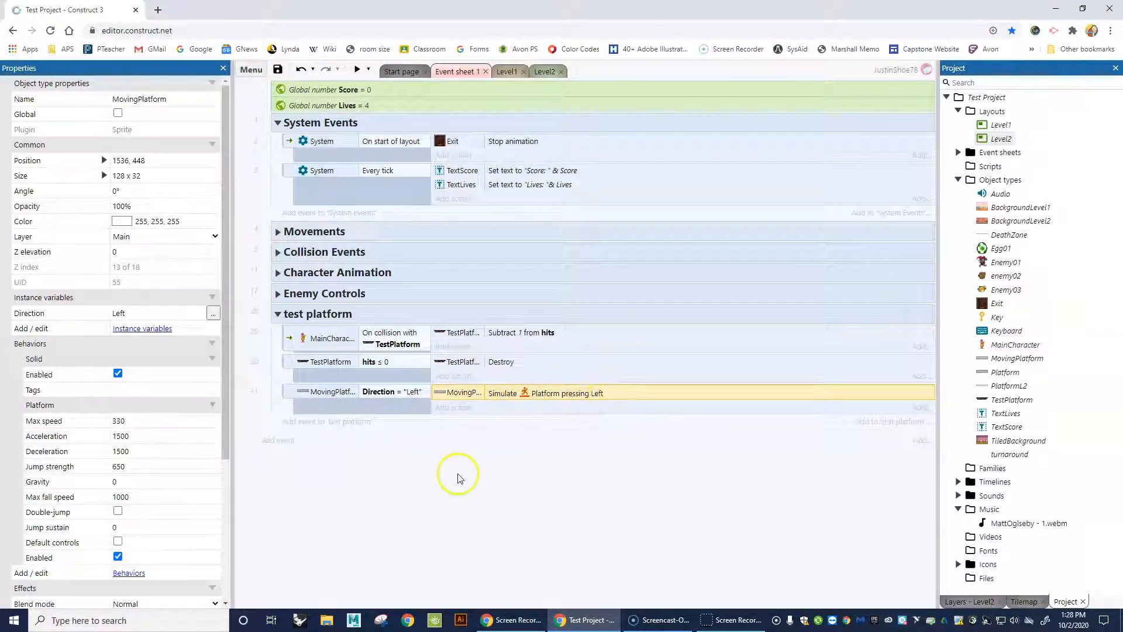
Duplicate the MovingPlatform Direction = "Left" event with its action as a sub-event under the original
click(286, 394)
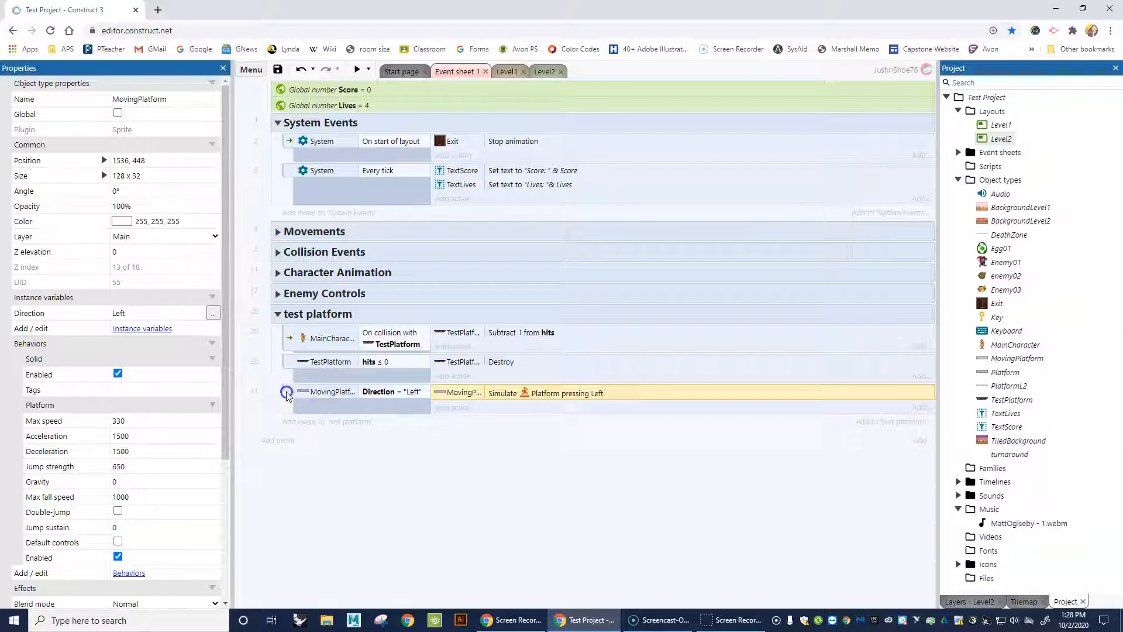
click(289, 394)
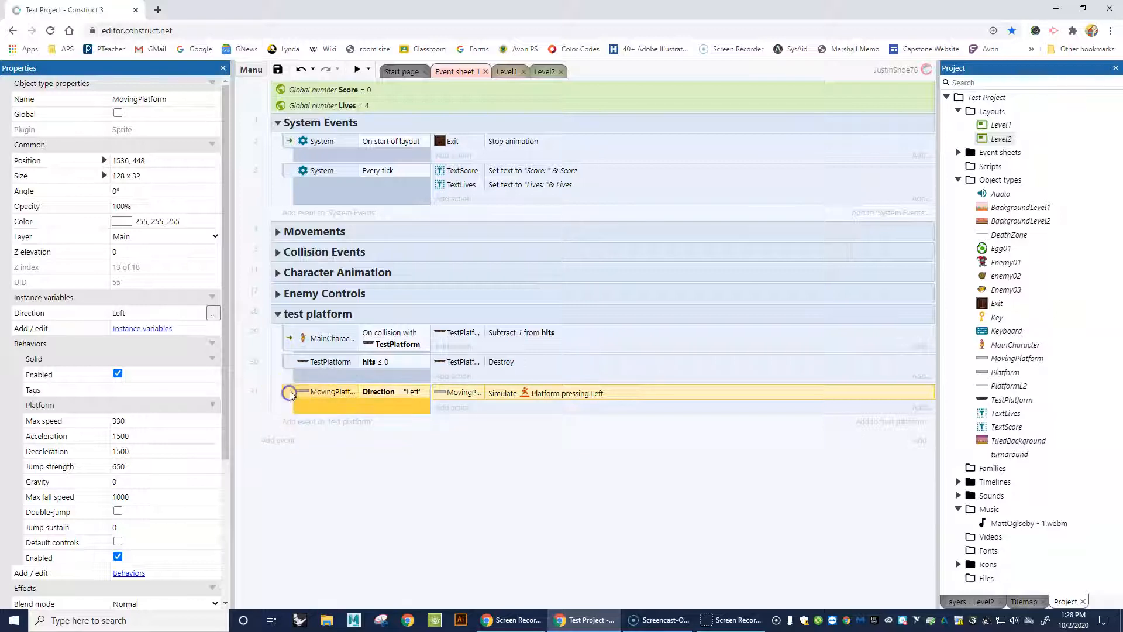
ctrl+drag(290, 394, 359, 416)
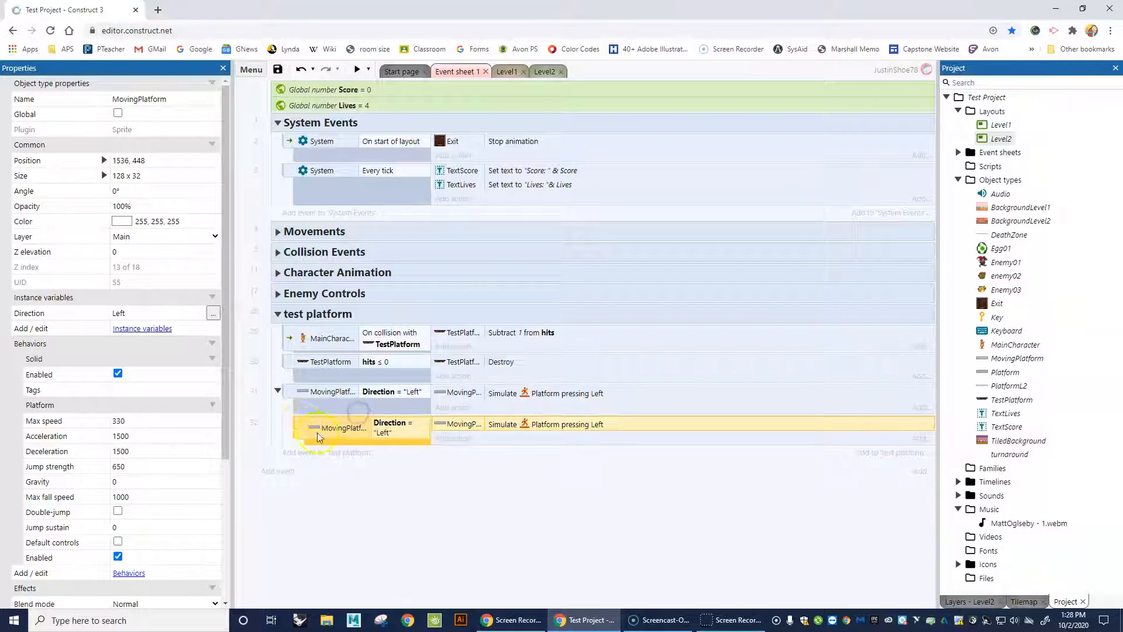
click(278, 392)
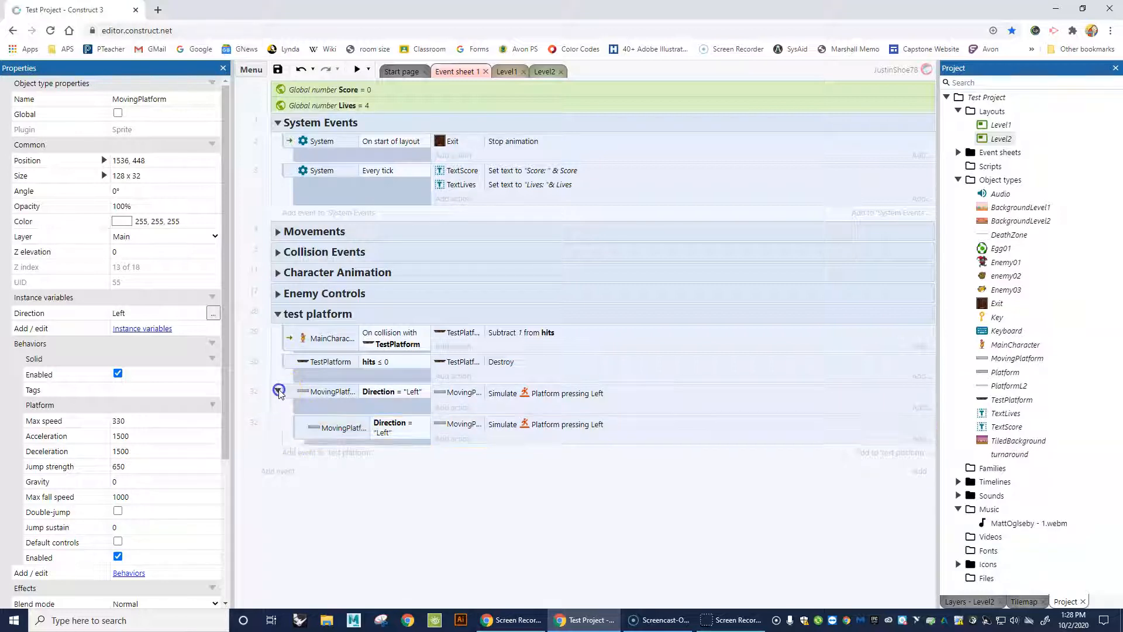
Move the duplicated MovingPlatform sub-event out to the test platform group's own level and set its Direction comparison value to "Right"
click(278, 391)
drag(297, 432, 282, 460)
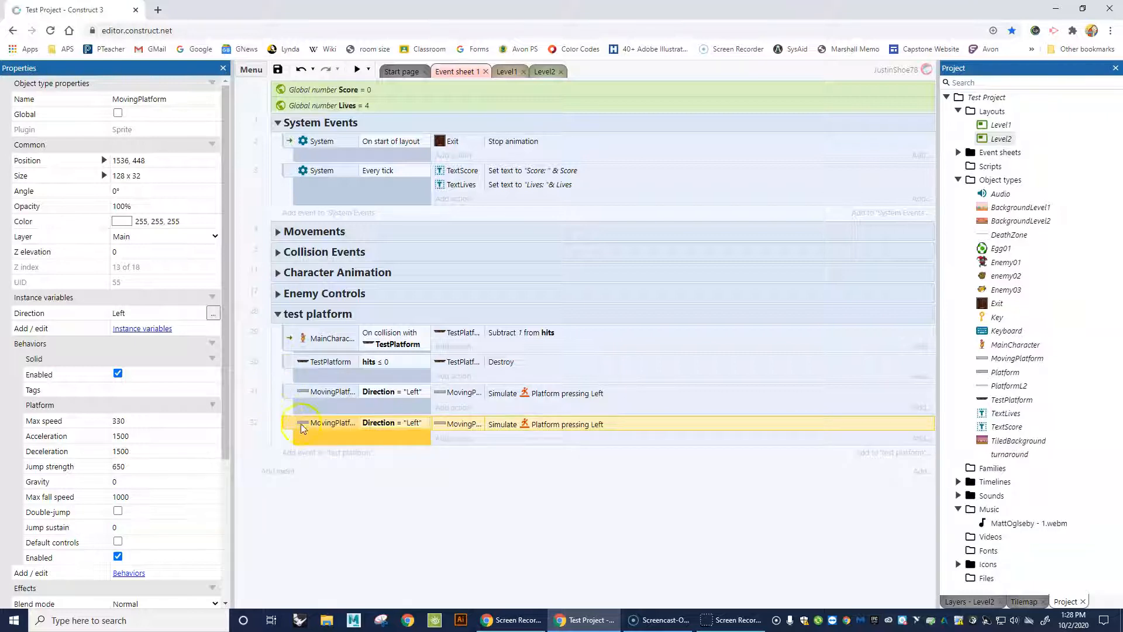
double_click(413, 425)
double_click(328, 326)
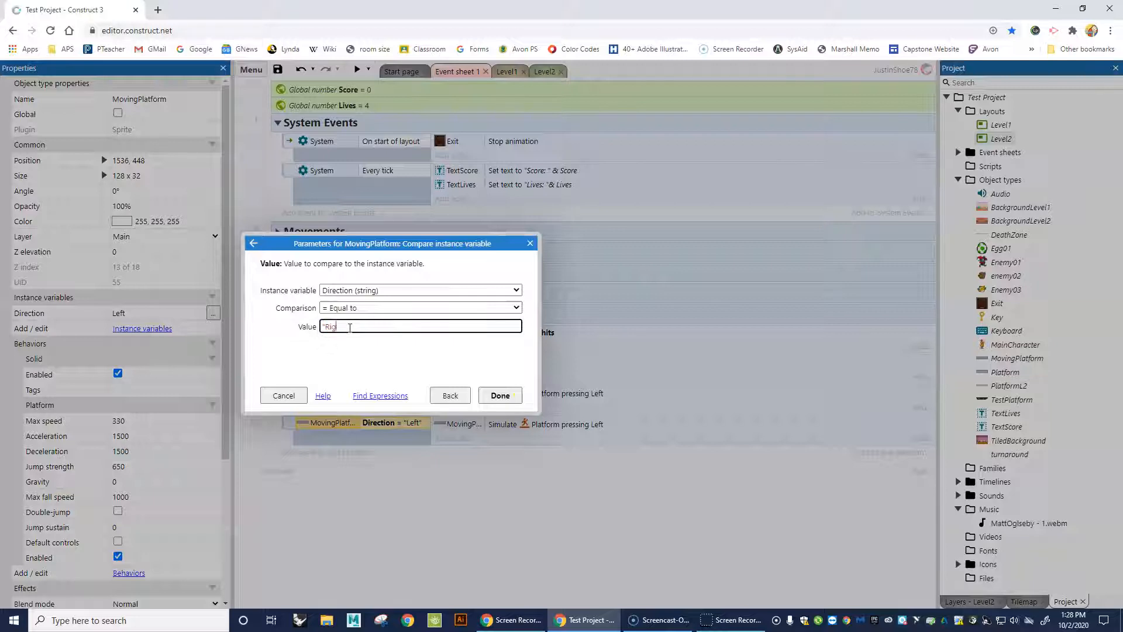
click(501, 396)
Change the simulated Platform control in the Direction = "Right" event's action to Right
click(416, 426)
double_click(583, 426)
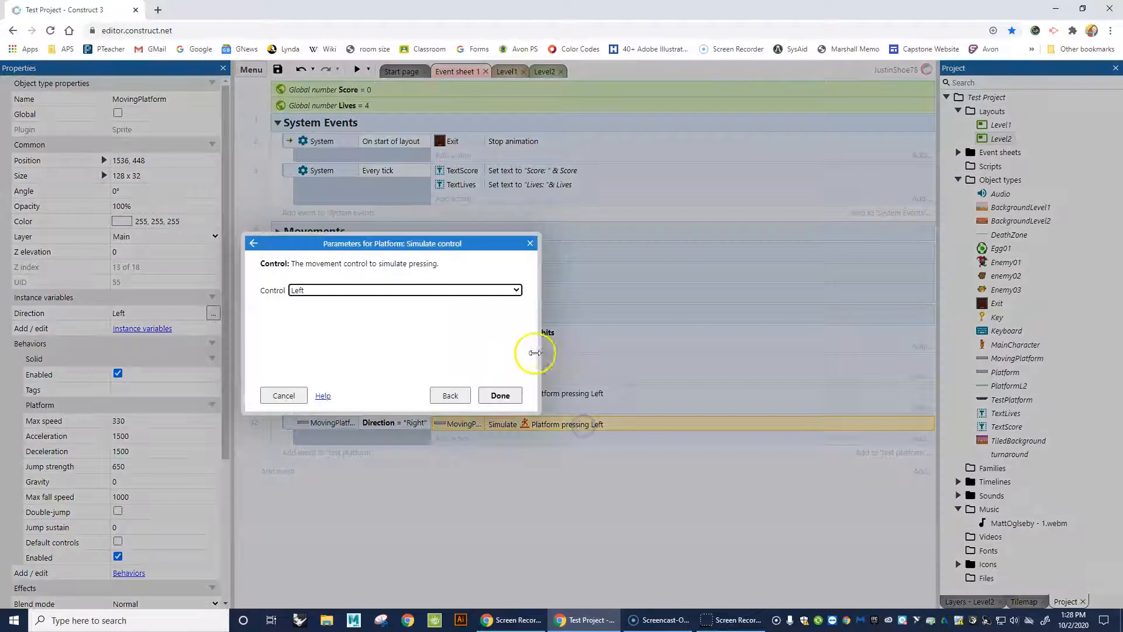
click(475, 290)
click(328, 307)
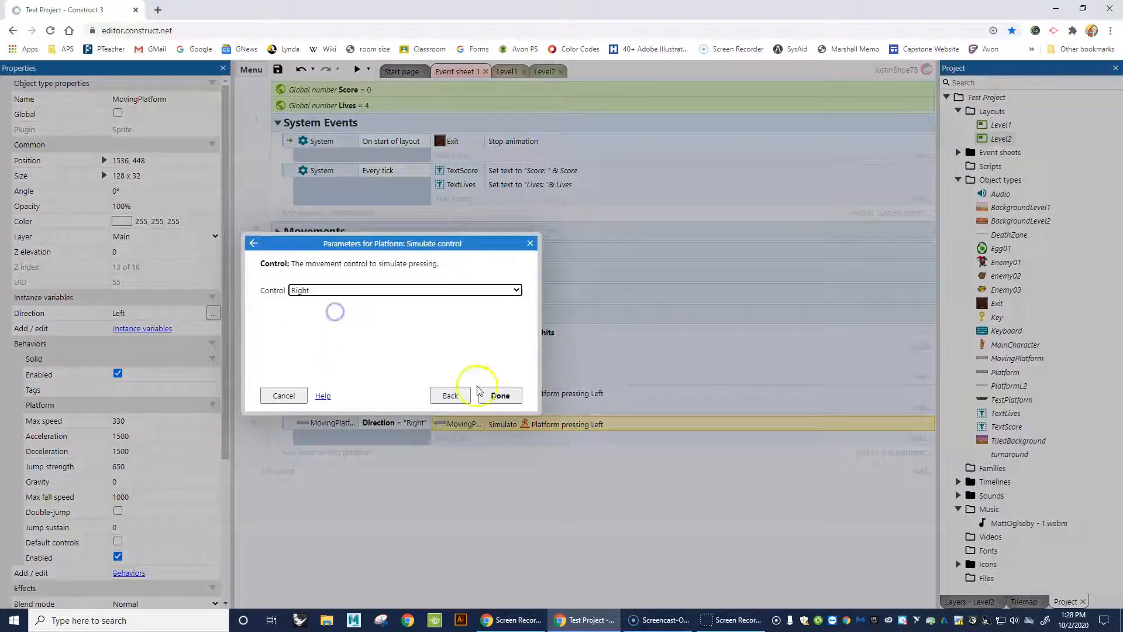
click(500, 396)
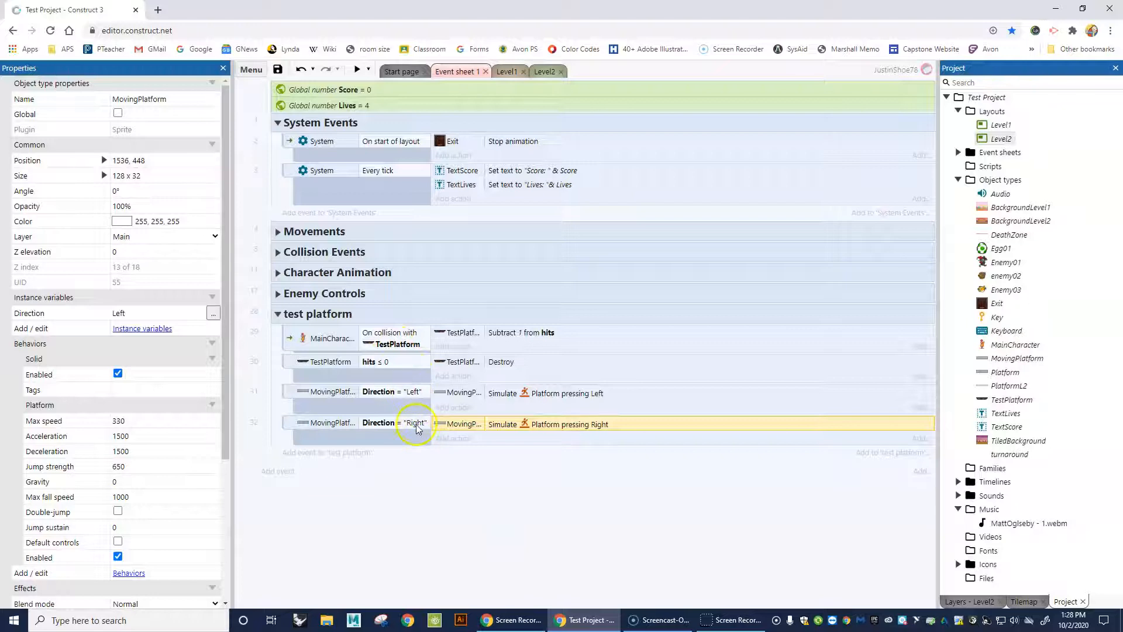
Add an event to the test platform group for MovingPlatform on collision with another object, choosing turnaround as the object
click(326, 452)
double_click(513, 332)
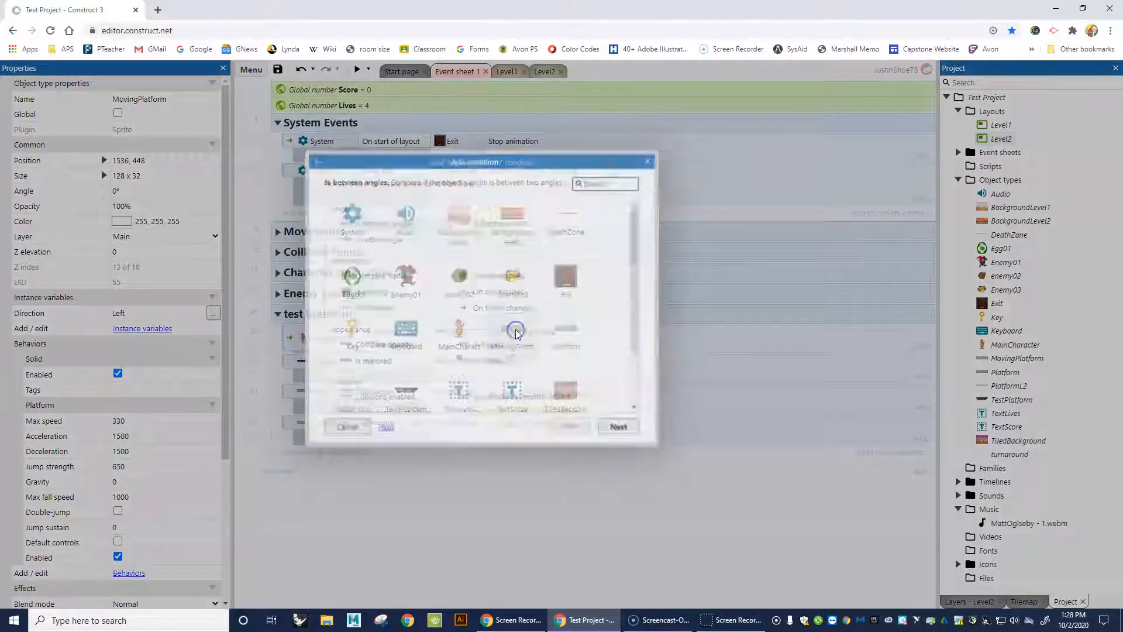
scroll(525, 386, down, 1)
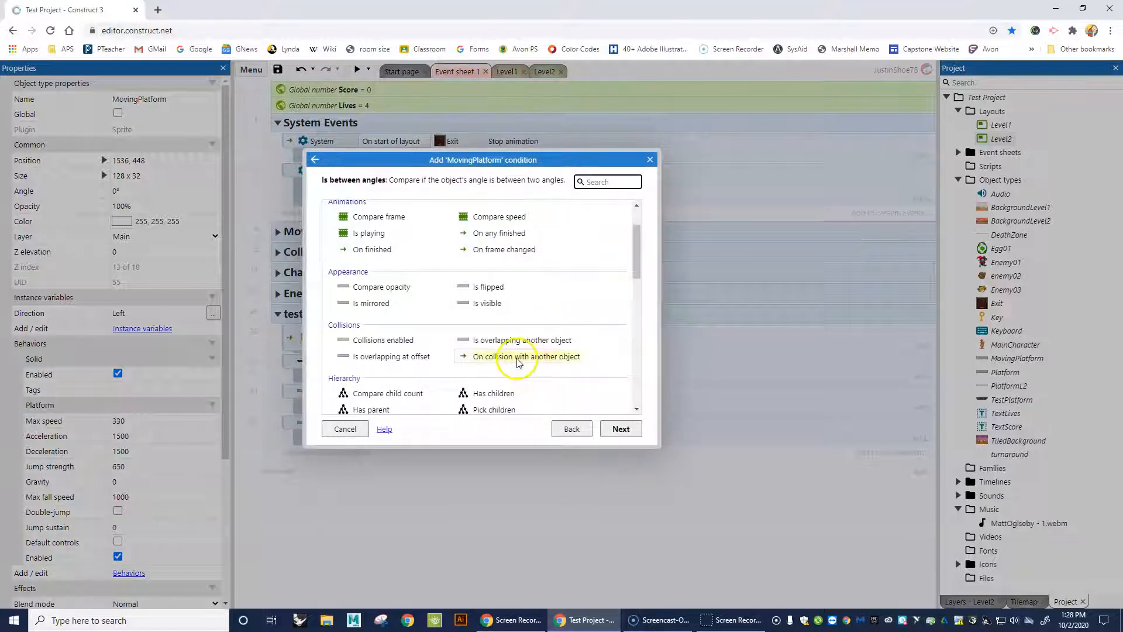
double_click(518, 359)
click(464, 297)
scroll(539, 337, down, 4)
click(530, 377)
click(568, 407)
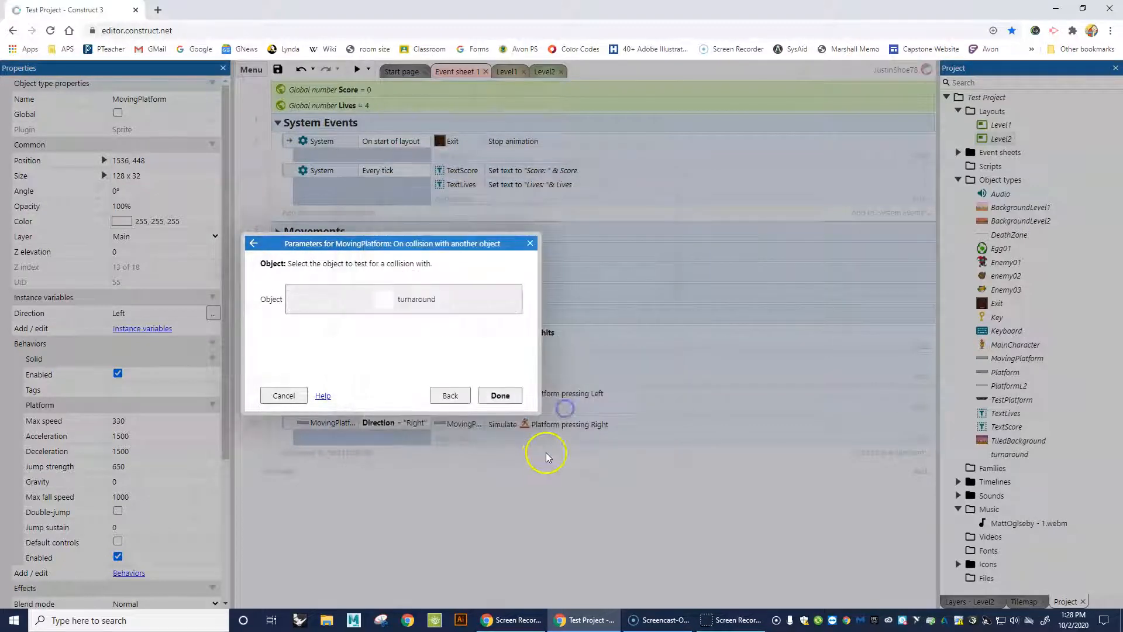
click(500, 398)
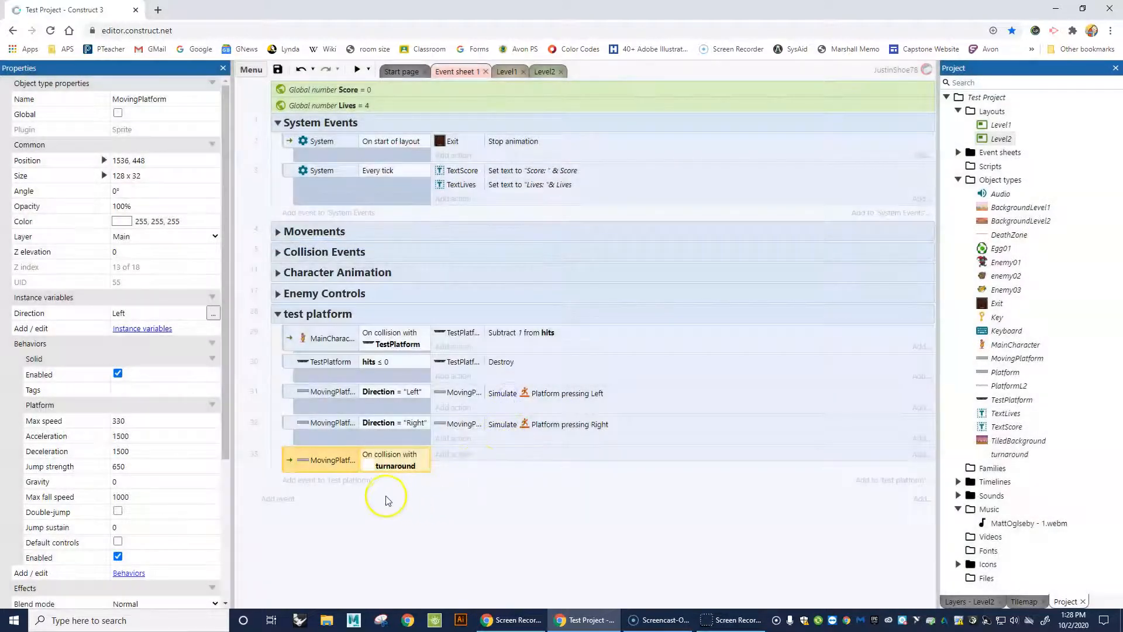
Collapse the System Events group and widen the event sheet's conditions column
click(279, 124)
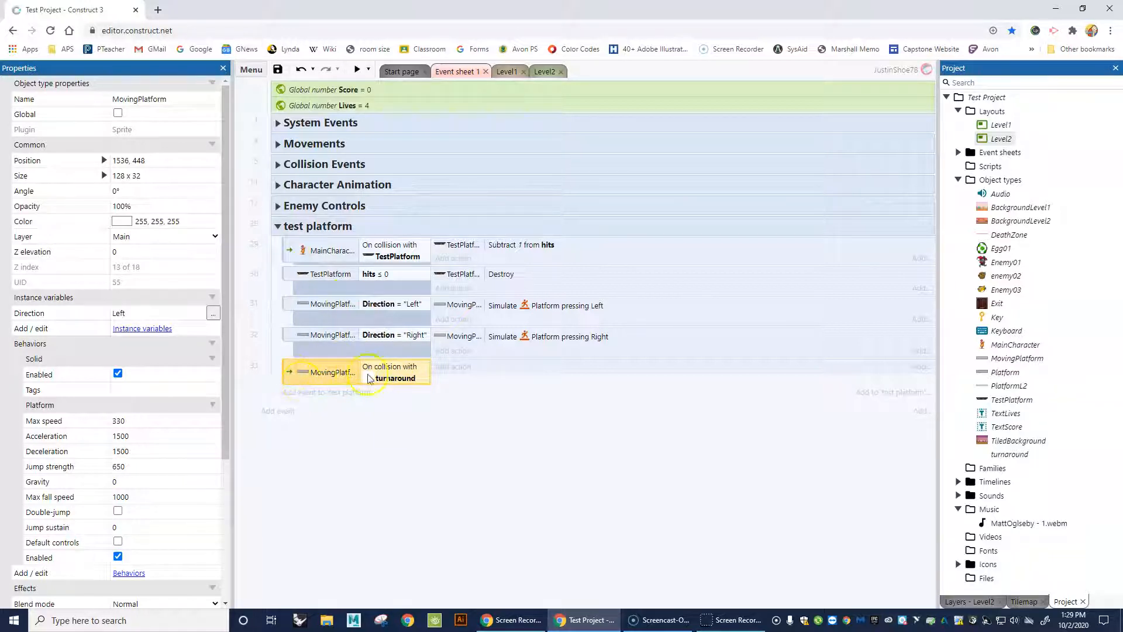
drag(359, 378, 386, 383)
drag(430, 412, 480, 413)
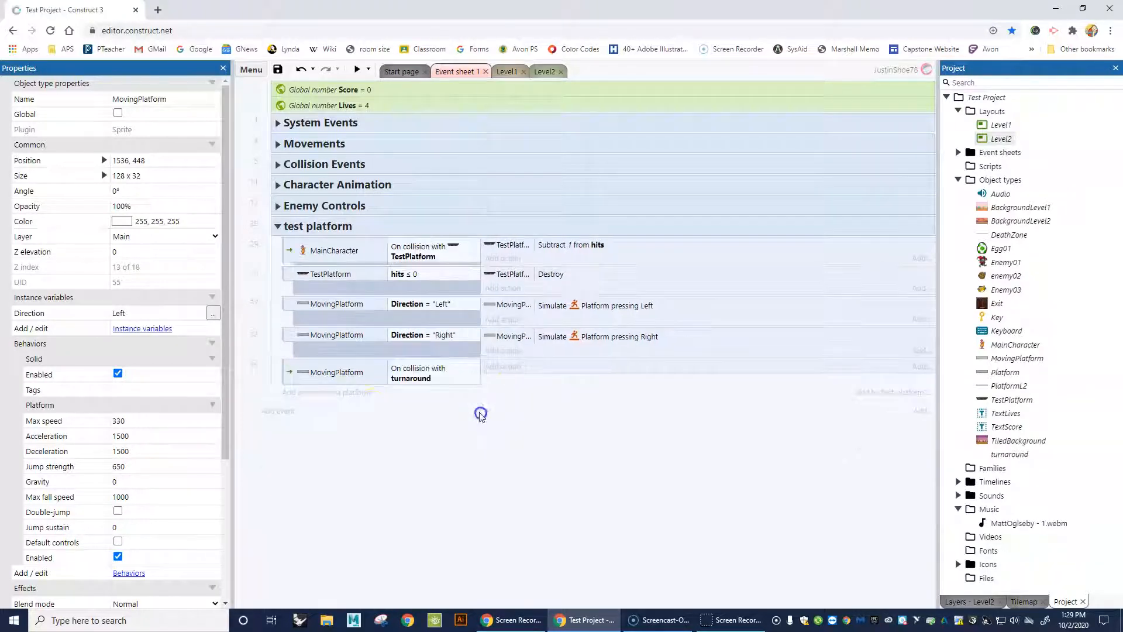
Add a sub-event under the turnaround collision event comparing MovingPlatform's Direction variable as equal to "Left"
click(294, 379)
right_click(290, 372)
mouse_move(317, 380)
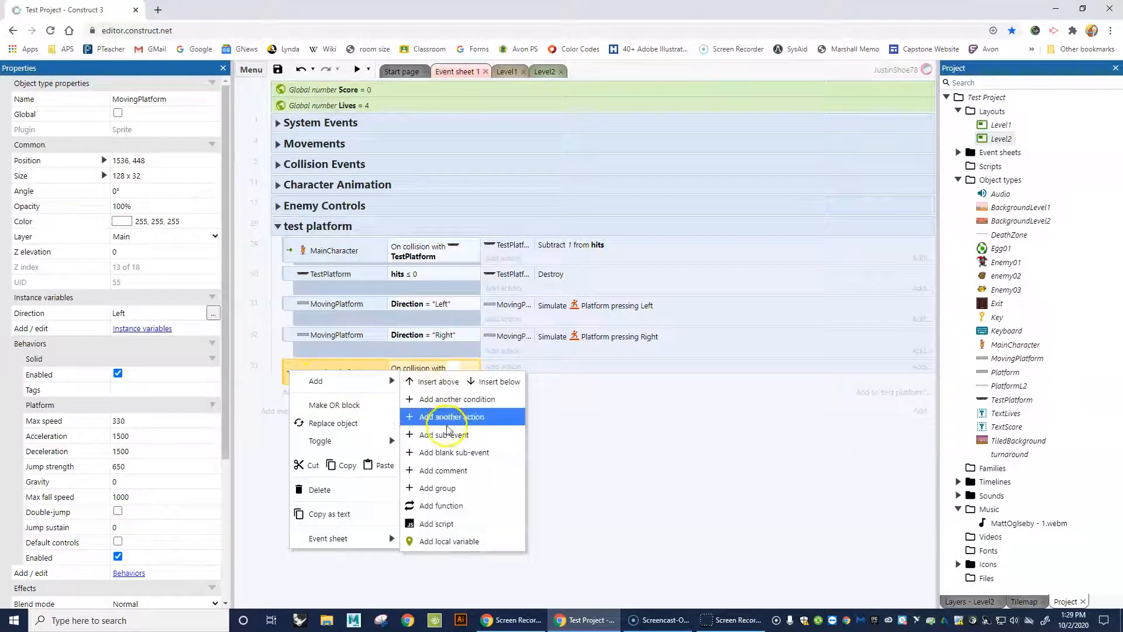
click(445, 434)
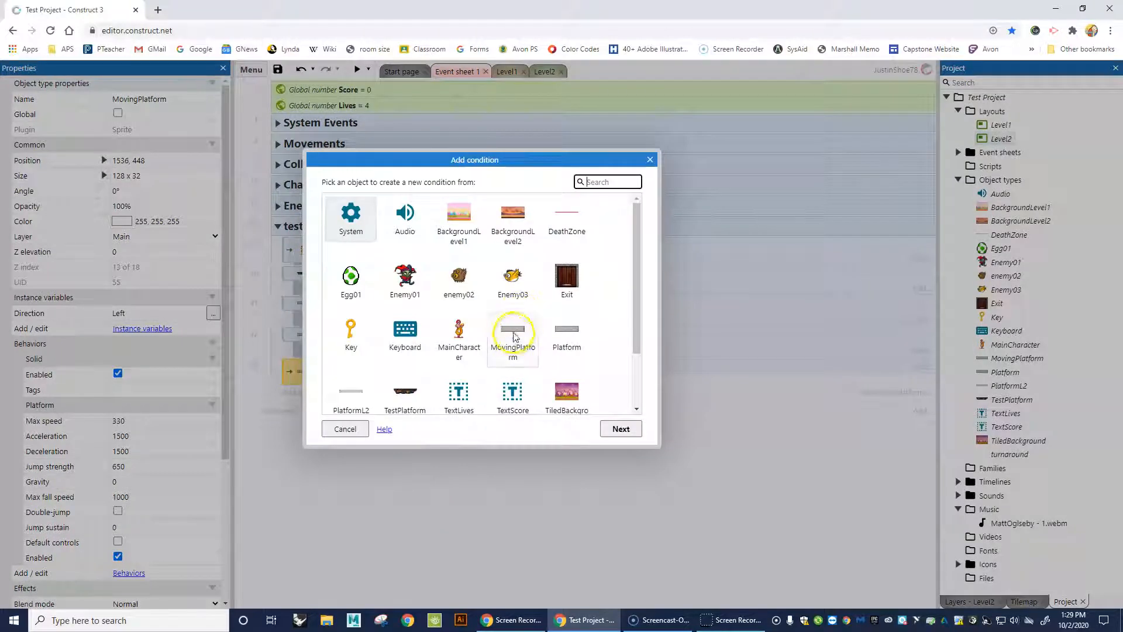
double_click(513, 337)
scroll(471, 328, down, 3)
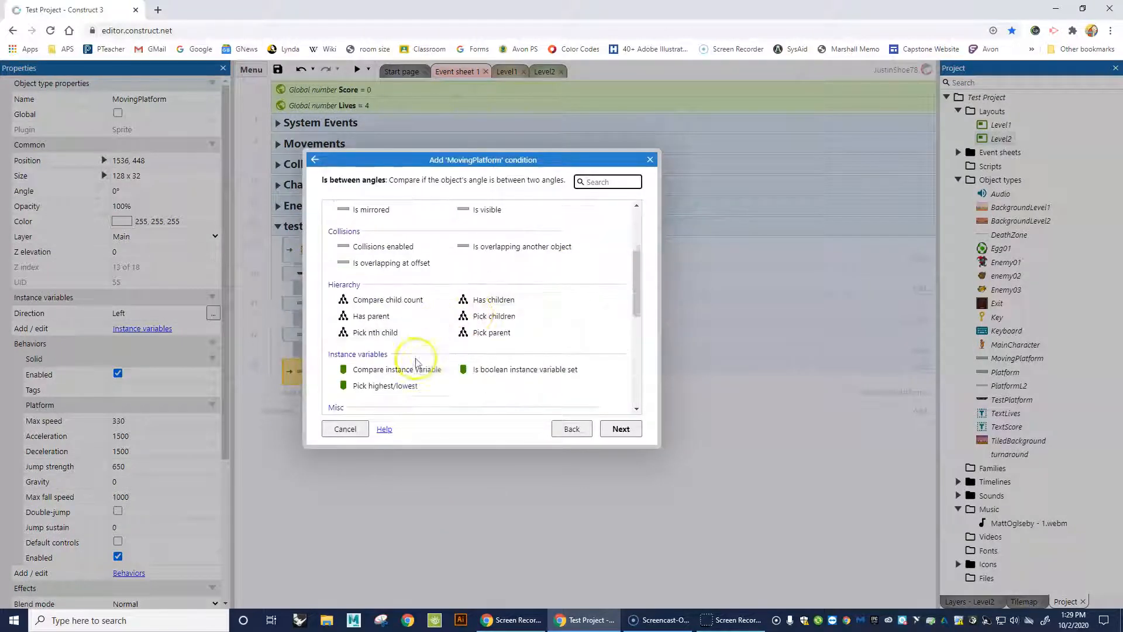
double_click(404, 331)
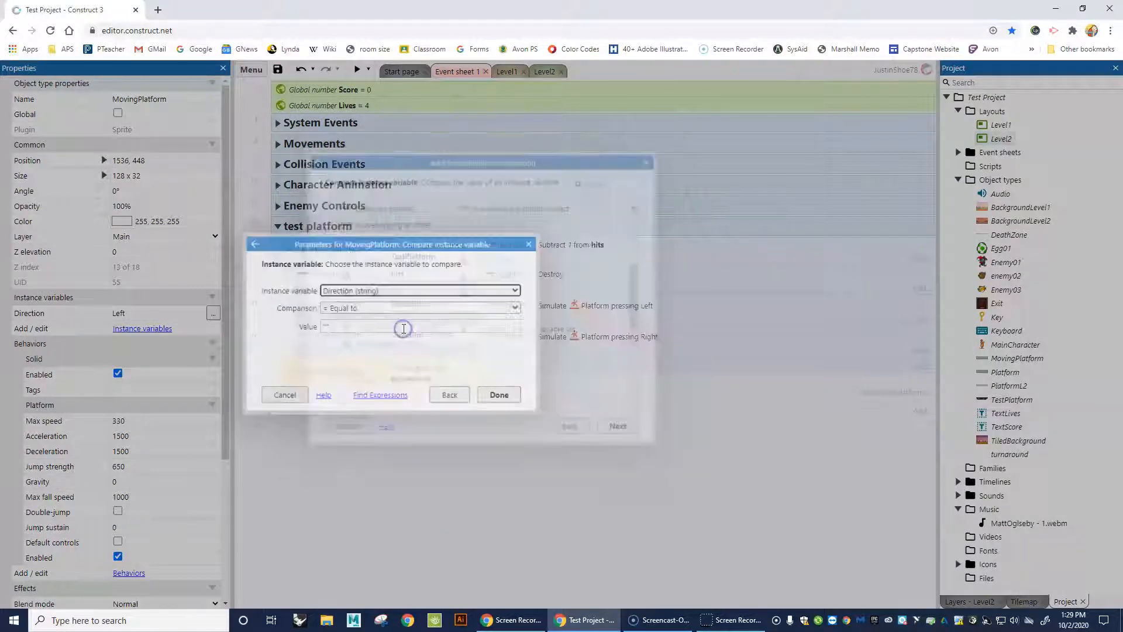
click(325, 327)
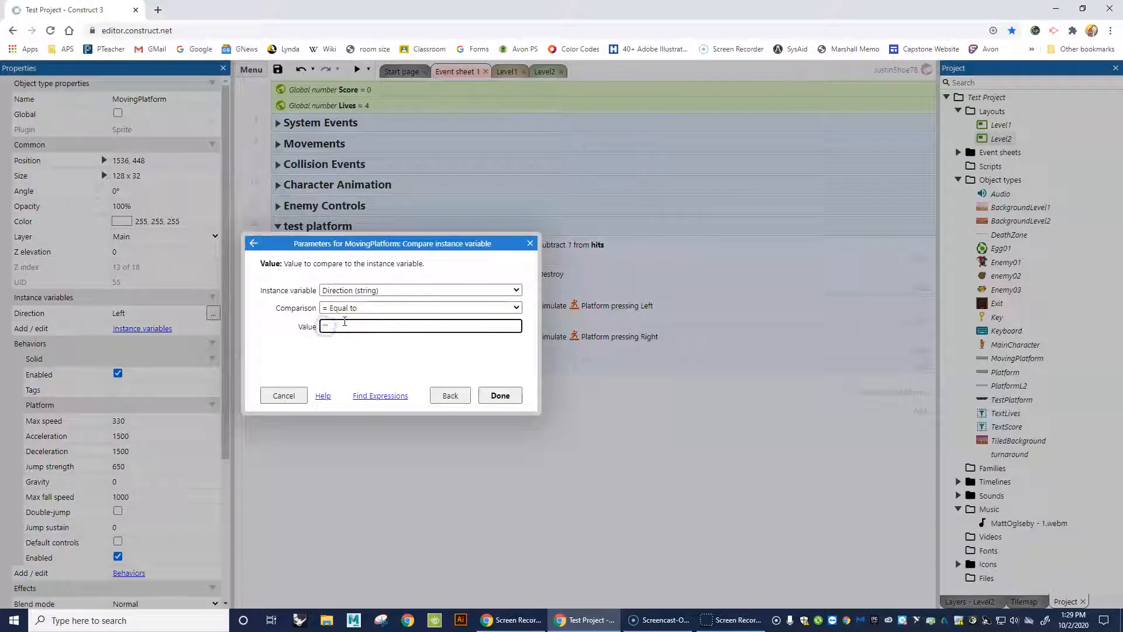
text(Left)
click(500, 396)
Add a MovingPlatform action to the Direction = "Left" sub-event that sets the Direction variable to "Right"
click(504, 395)
double_click(459, 337)
scroll(462, 338, down, 5)
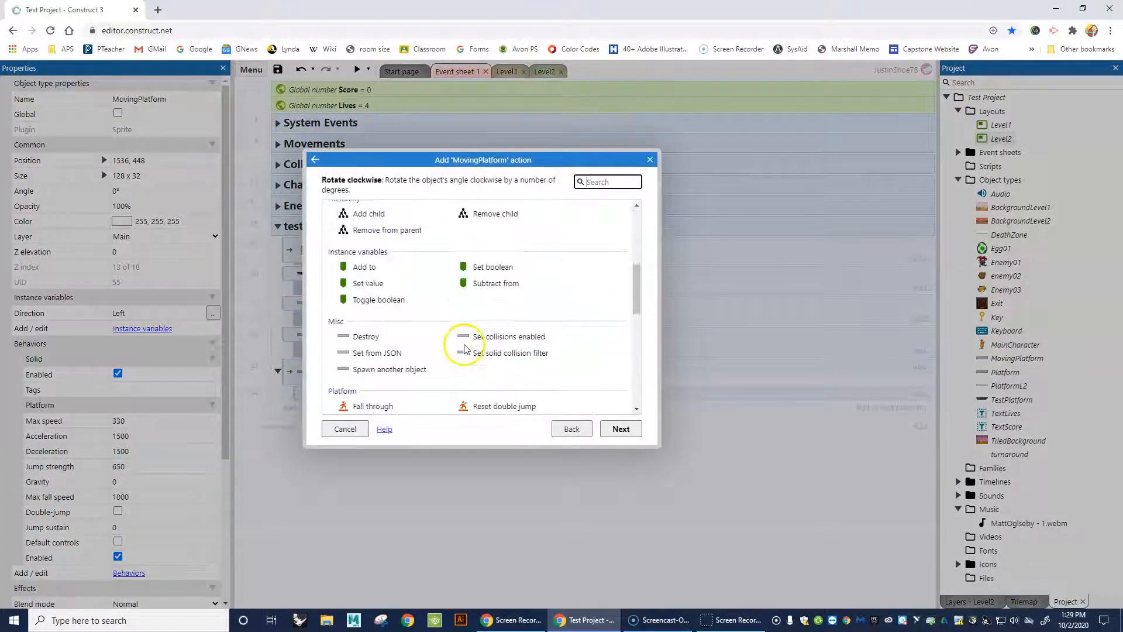
double_click(372, 284)
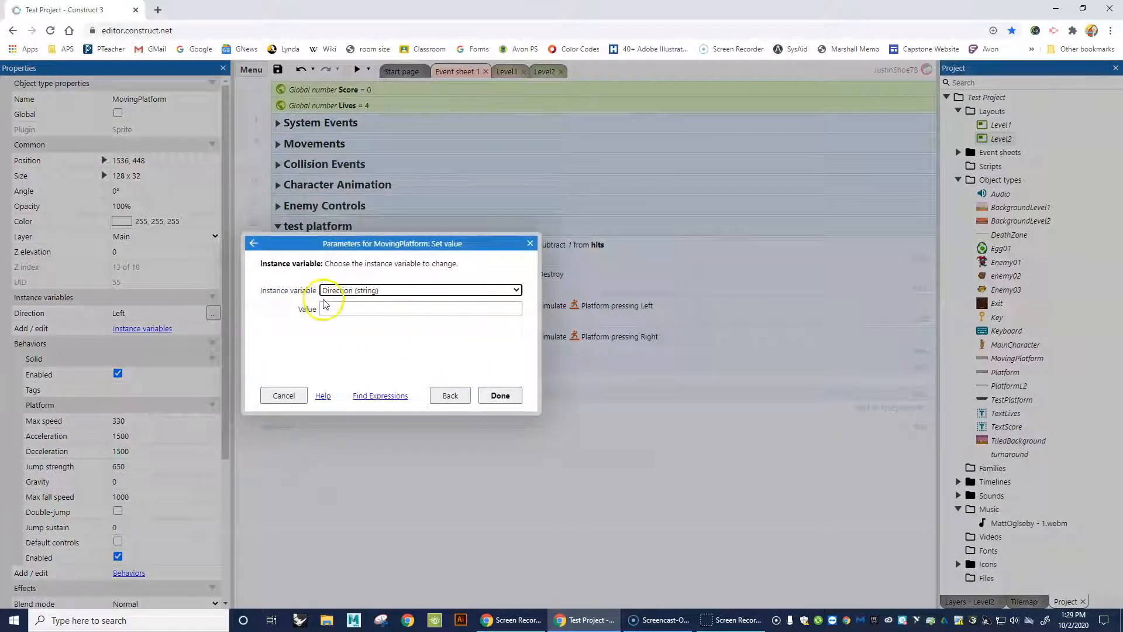
click(325, 308)
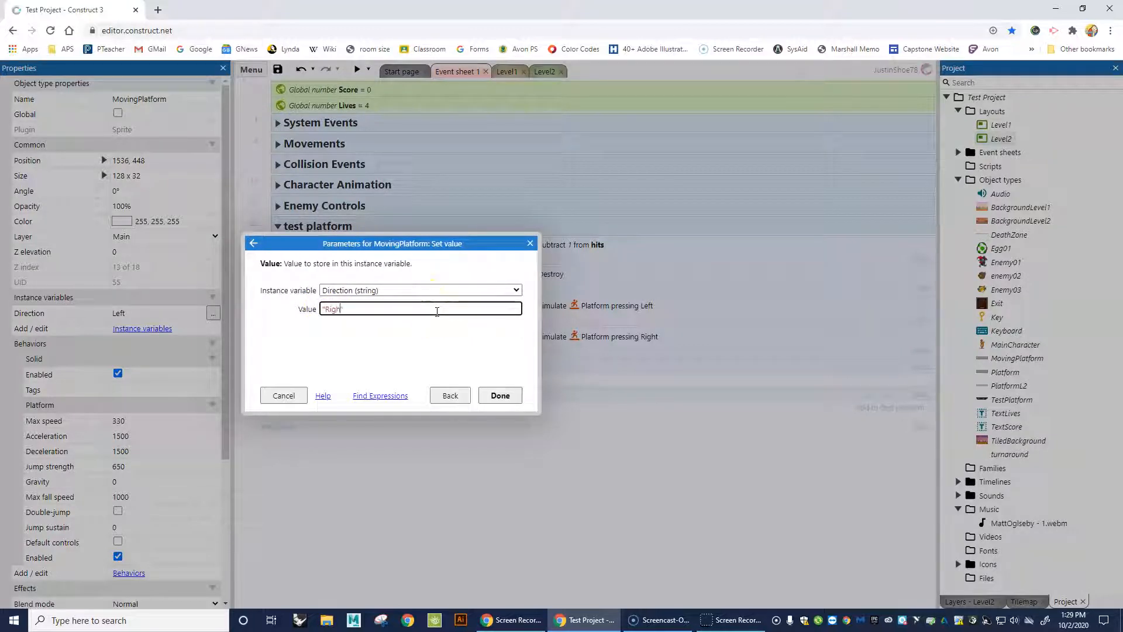
click(500, 395)
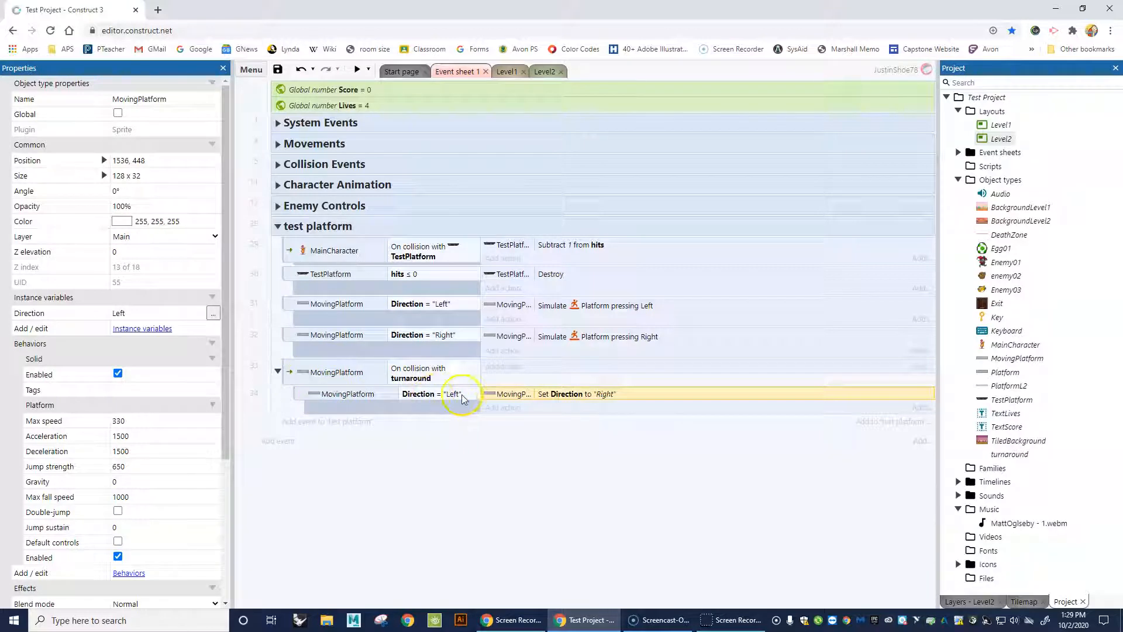
Add an Else event following the Direction = "Left" sub-event of the turnaround collision
right_click(298, 394)
mouse_move(327, 404)
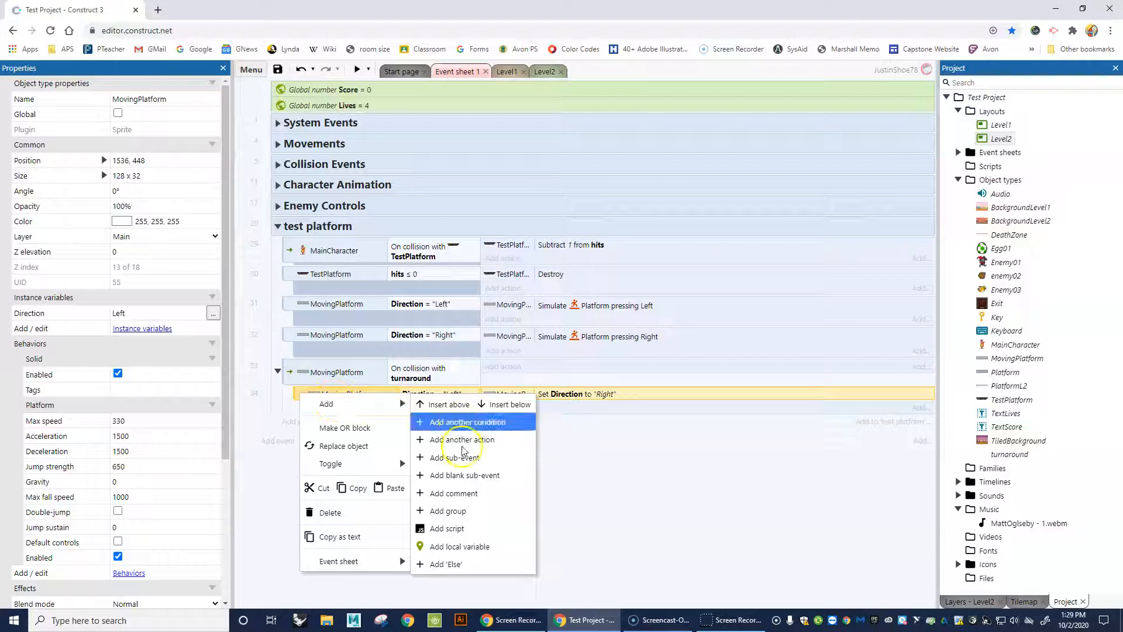
click(448, 564)
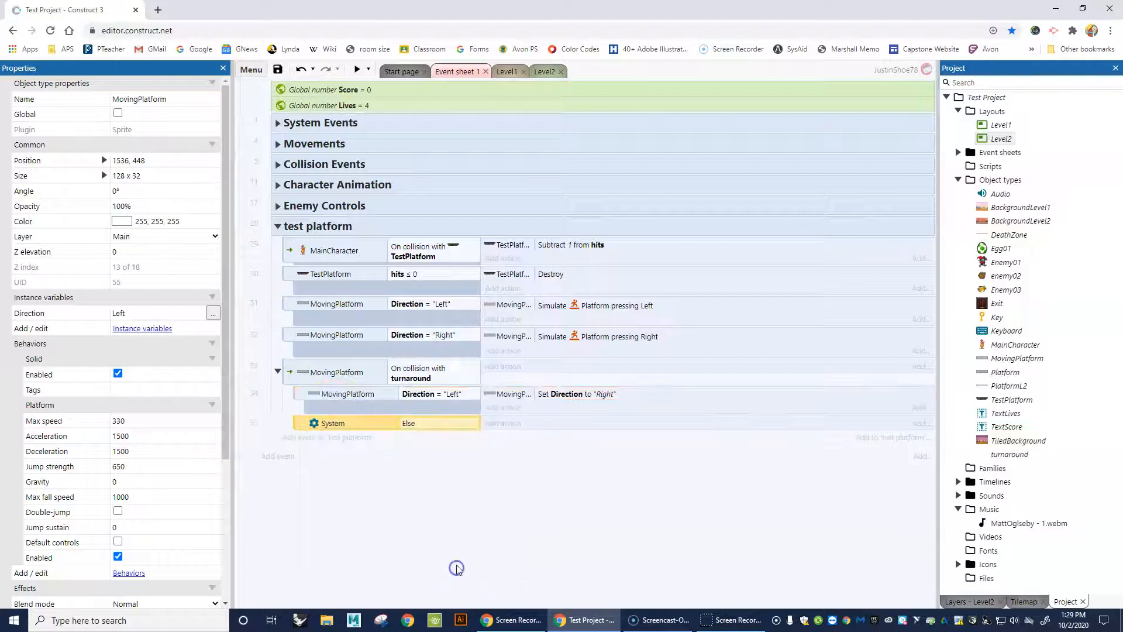
Add a MovingPlatform action to the Else event that sets the Direction variable to "Left"
click(501, 429)
double_click(459, 328)
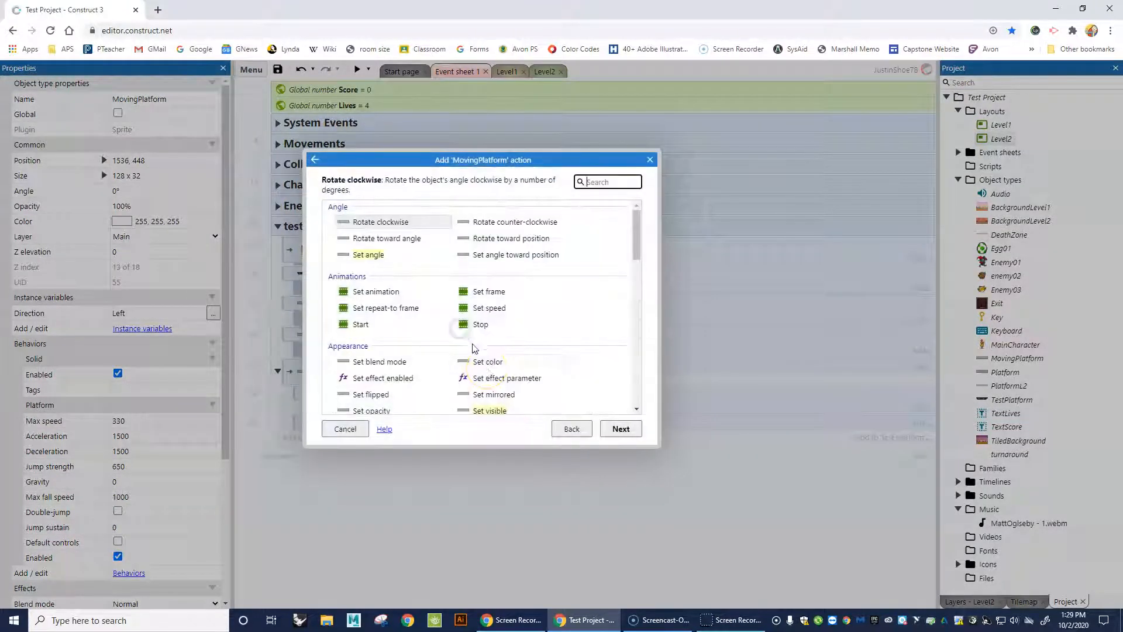
scroll(474, 348, down, 5)
click(368, 285)
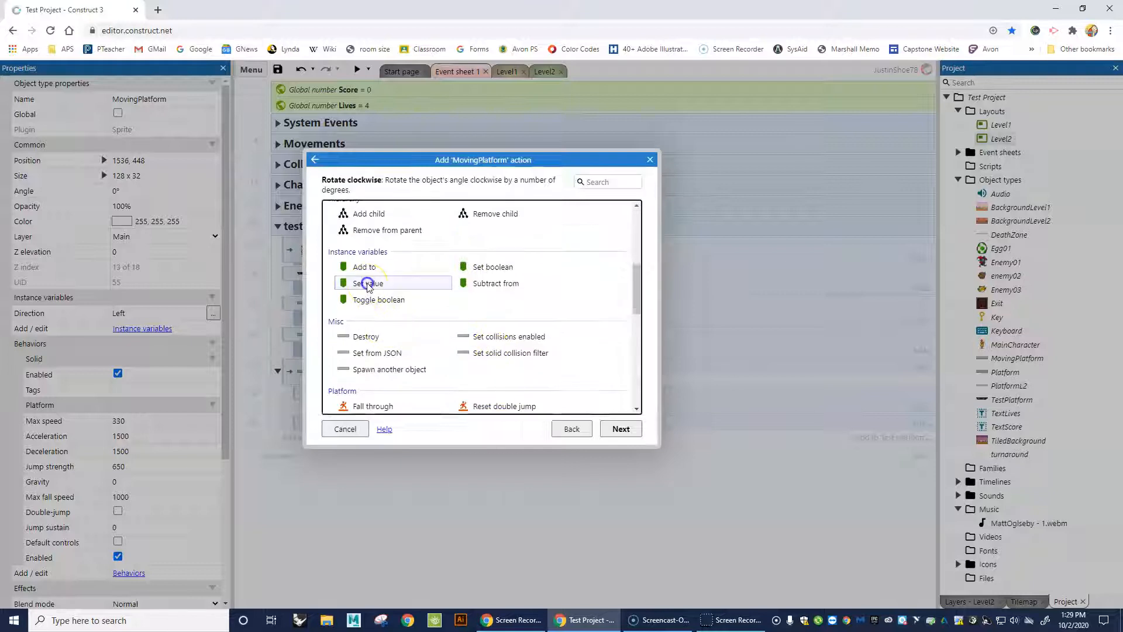
click(368, 284)
click(324, 308)
click(417, 310)
text(Left)
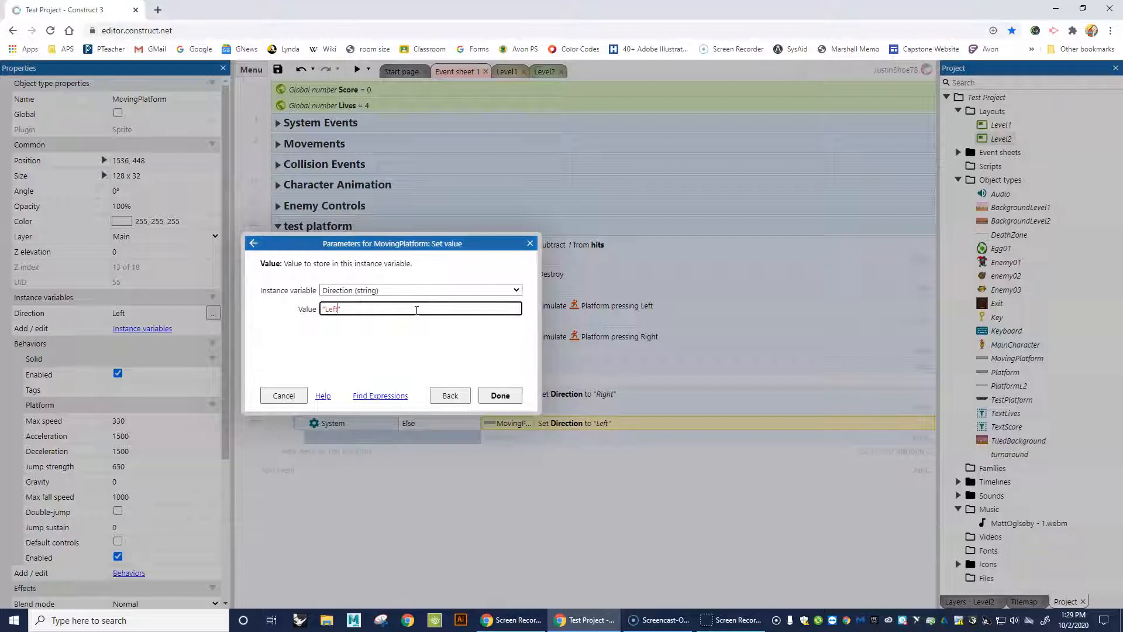
key(Return)
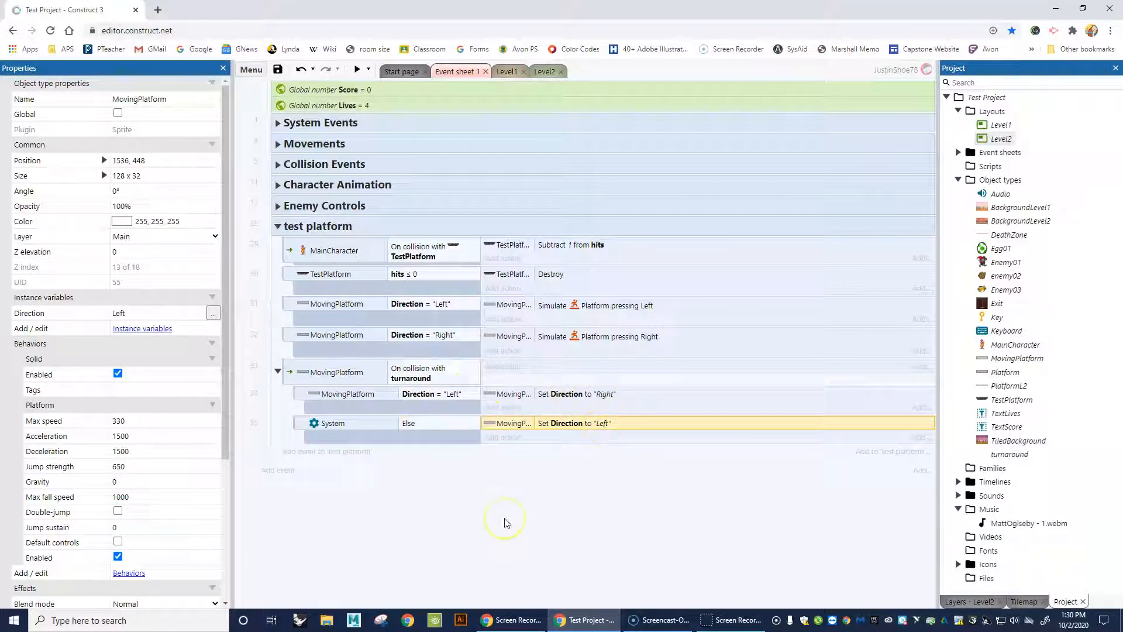
In the Level2 layout, move MainCharacter to 1280, 512, above the right end of the stone platform row
click(546, 72)
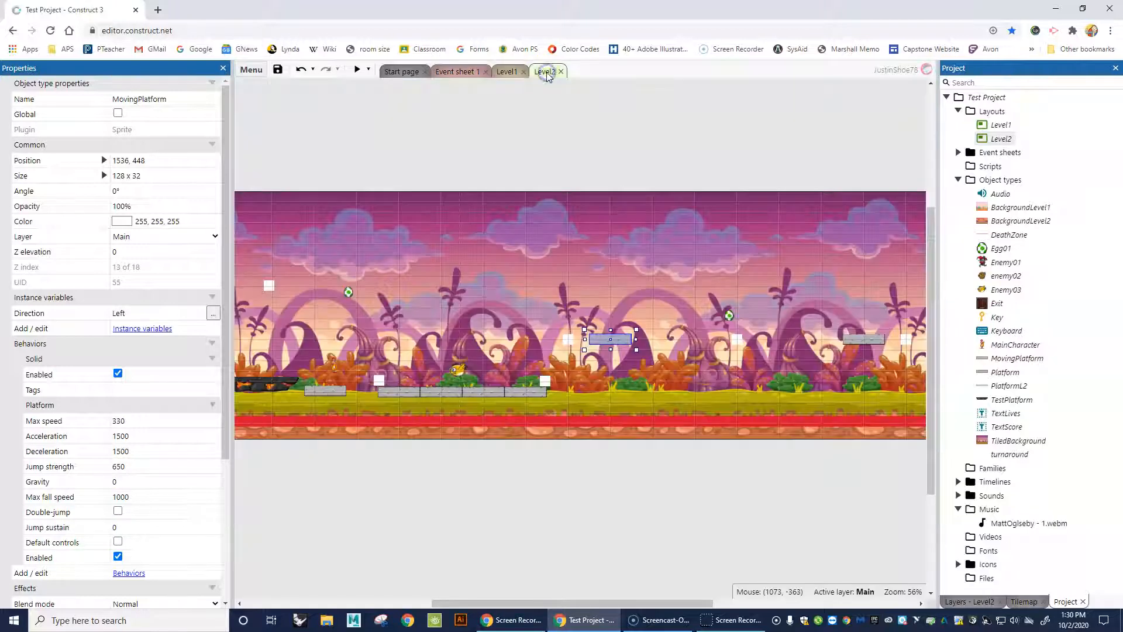
drag(333, 373, 524, 365)
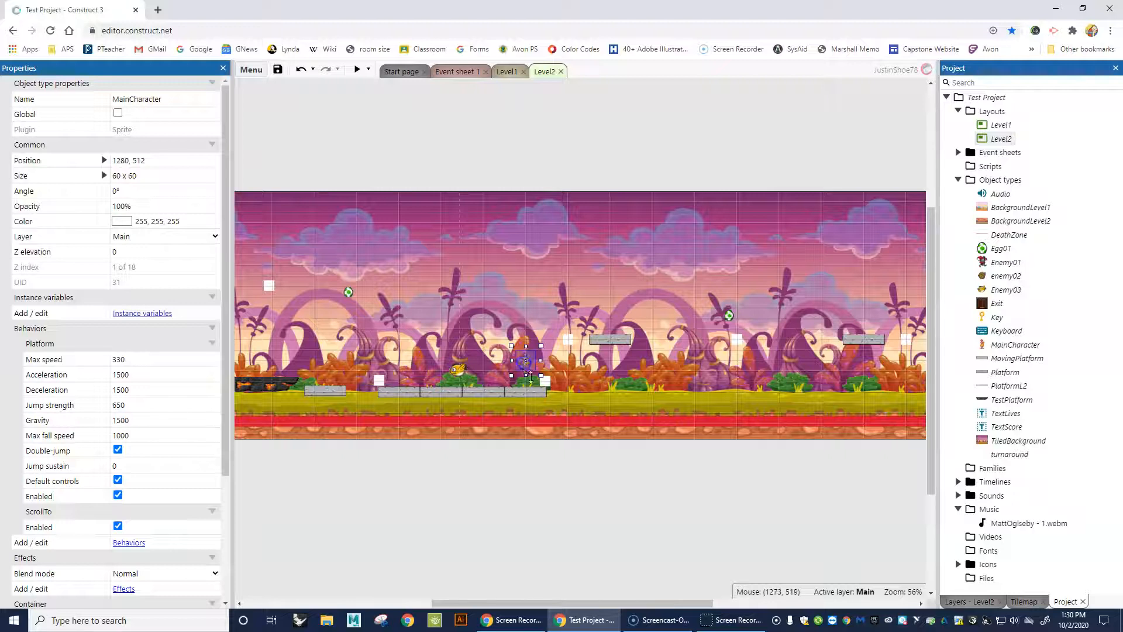
Preview Level2, run and jump the character onto the moving platforms to test their travel, and close the preview
click(355, 69)
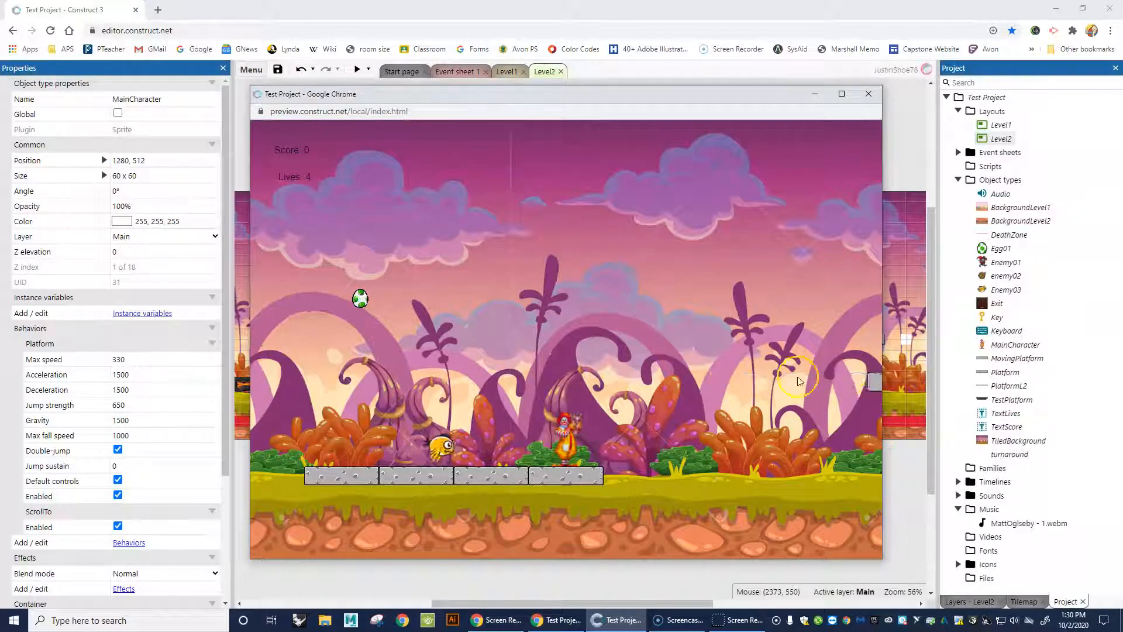
key(Right)
key(Up)
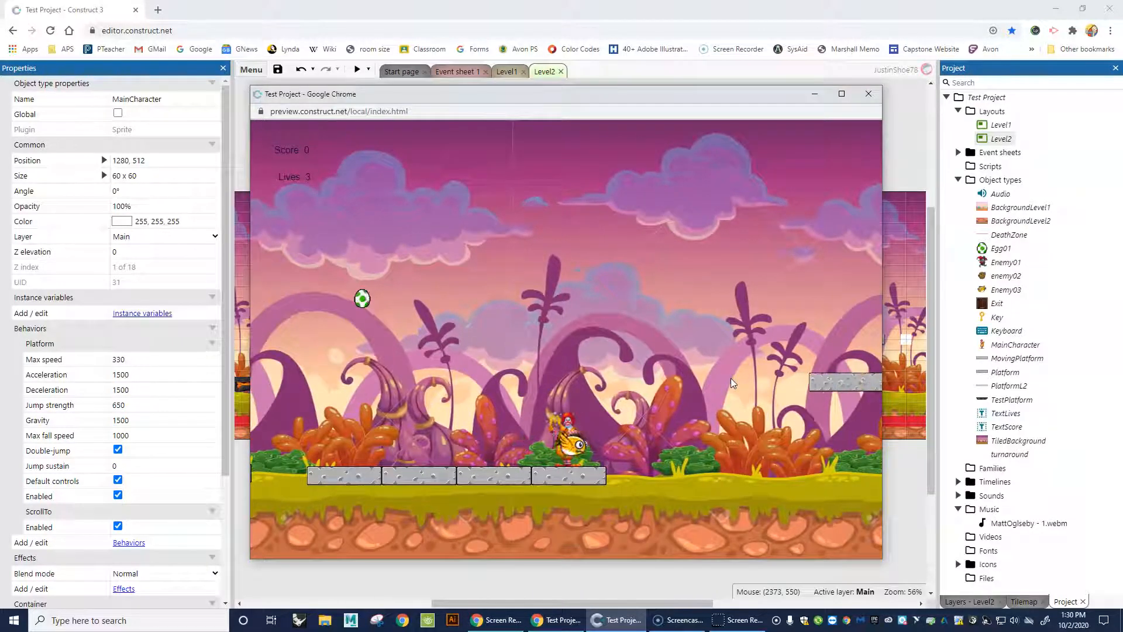
key(Right)
key(Up)
key(Up)
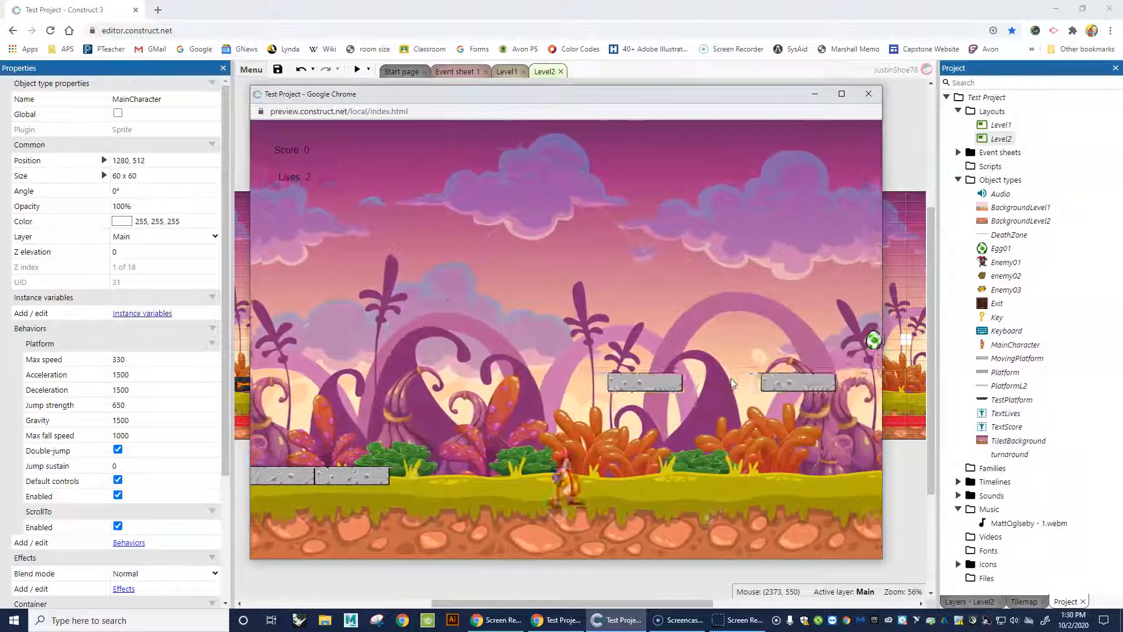
key(Right)
key(Left)
key(Left)
key(Right)
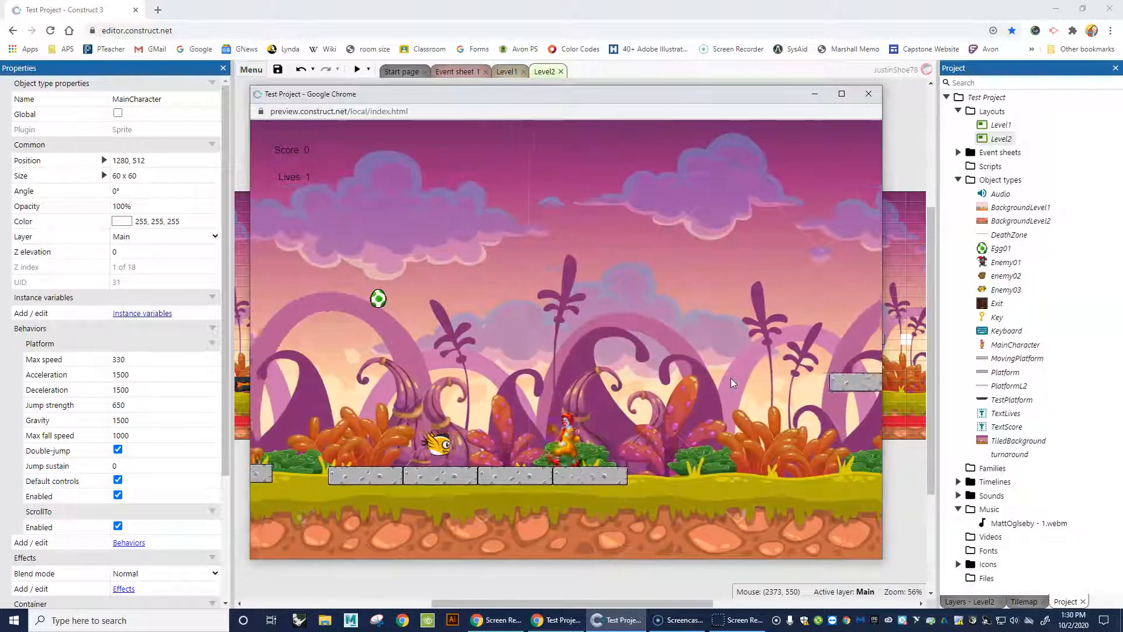
key(Right)
key(Up)
key(Up)
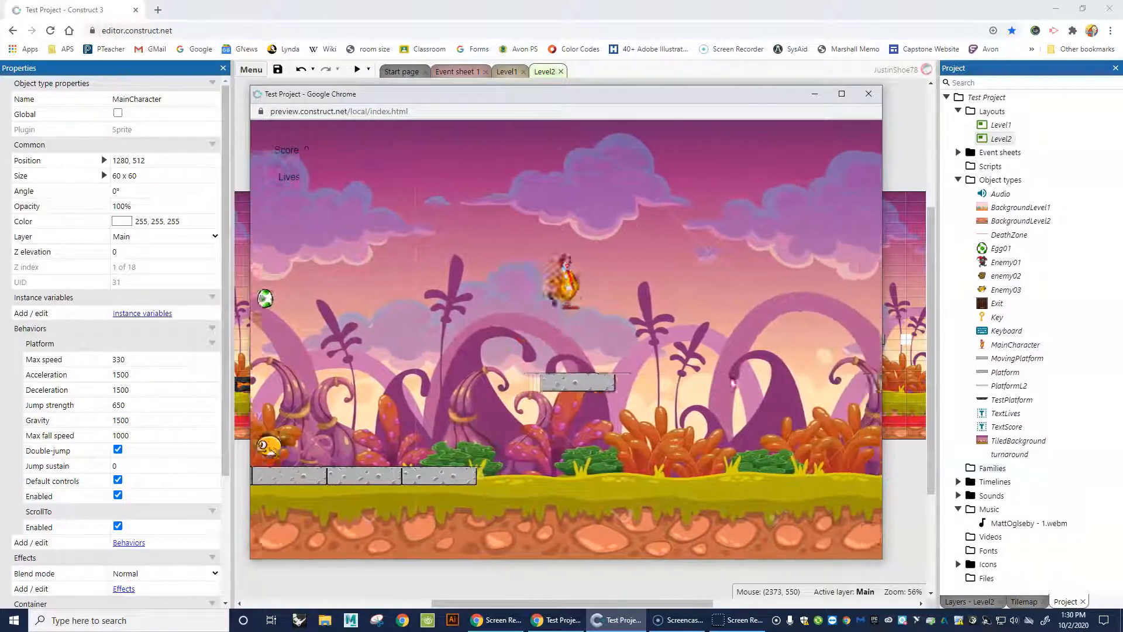
key(Right)
key(Right)
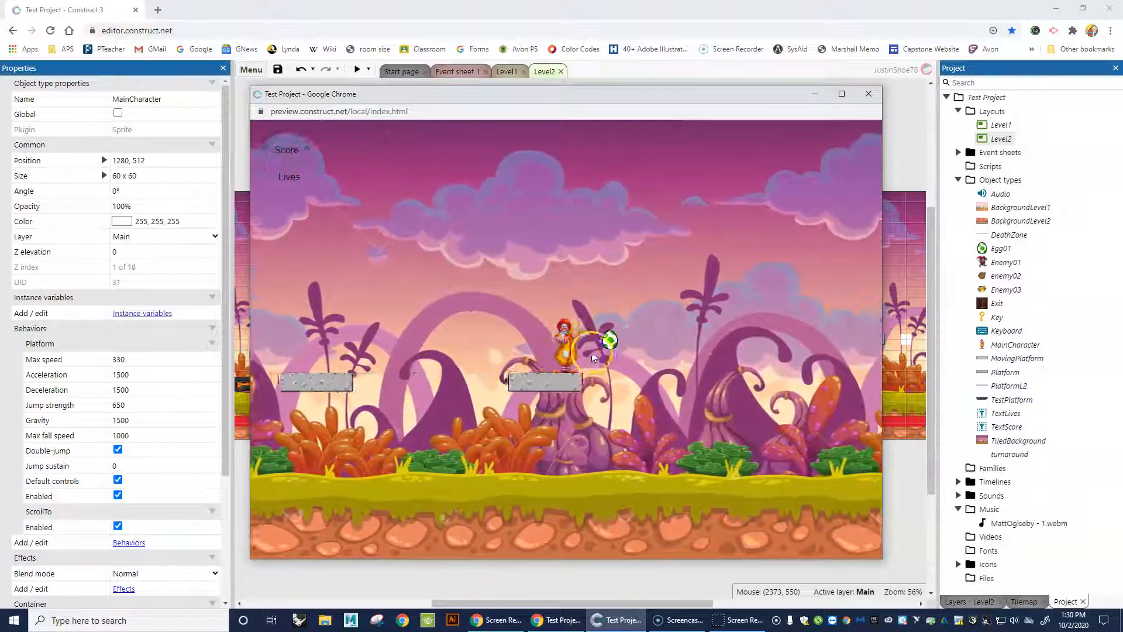
click(869, 96)
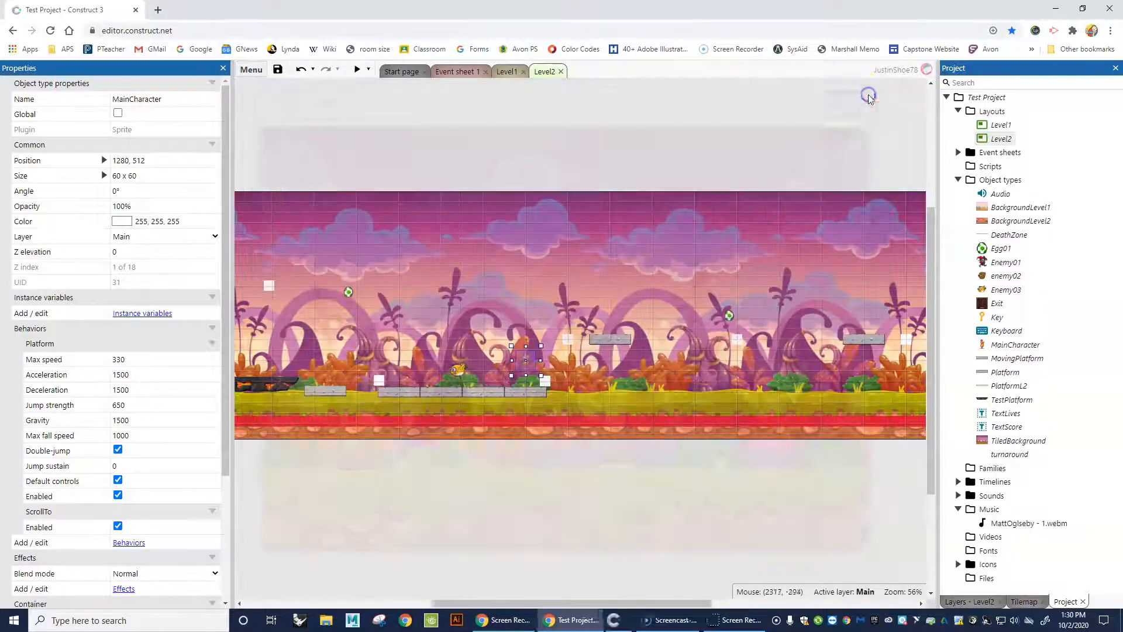
Set the Platform behavior's Max speed to 200 for the MovingPlatform just past the stone platform row
click(622, 340)
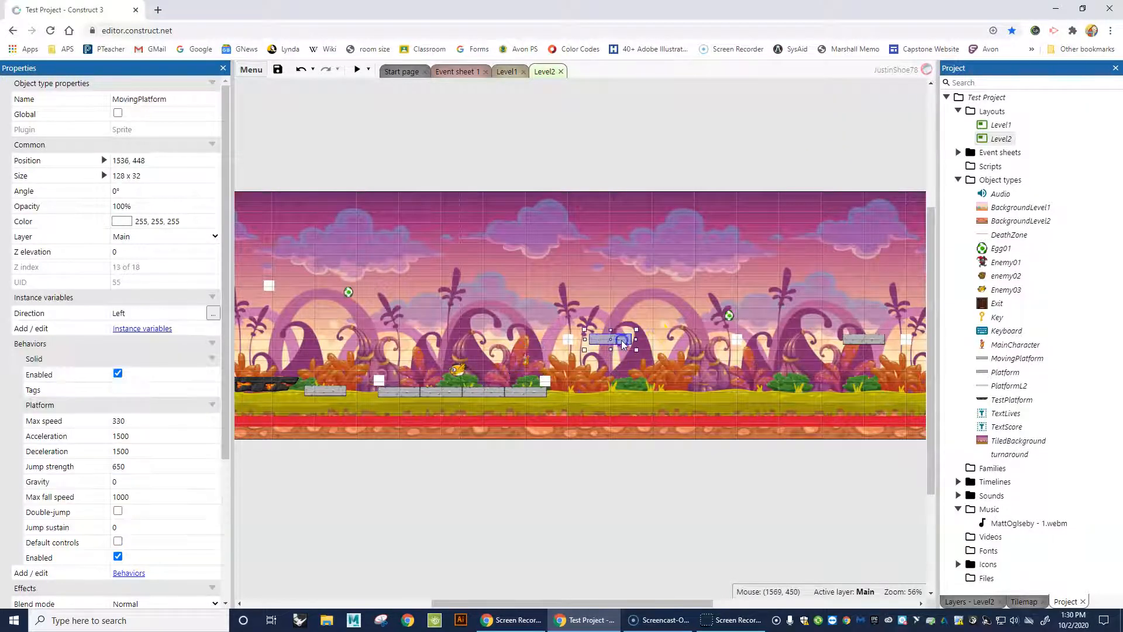
click(130, 422)
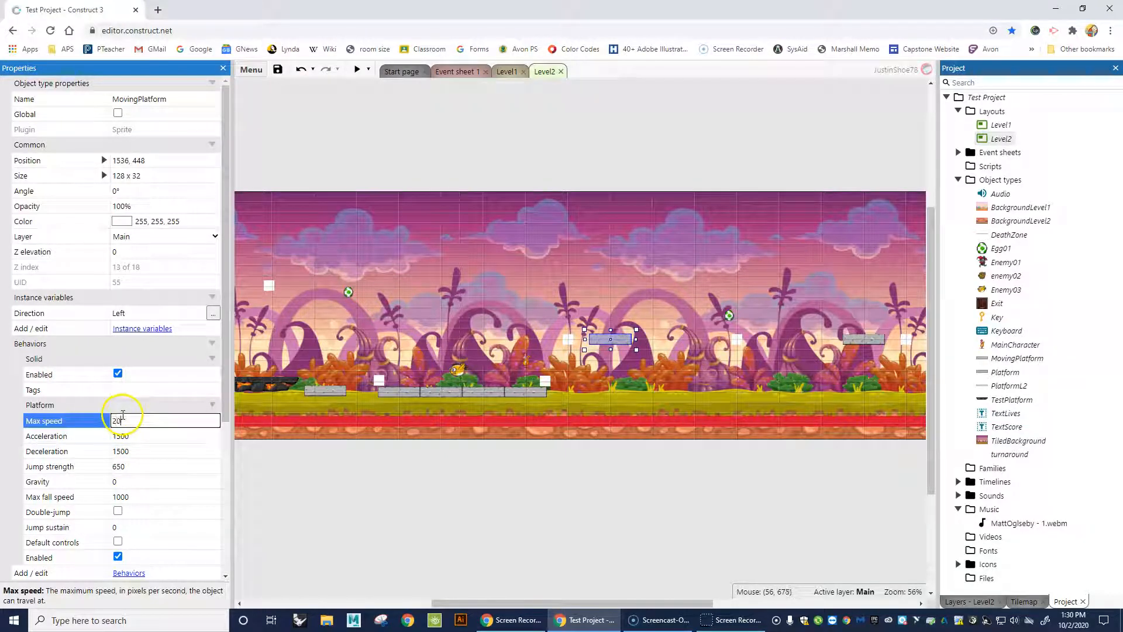
key(Tab)
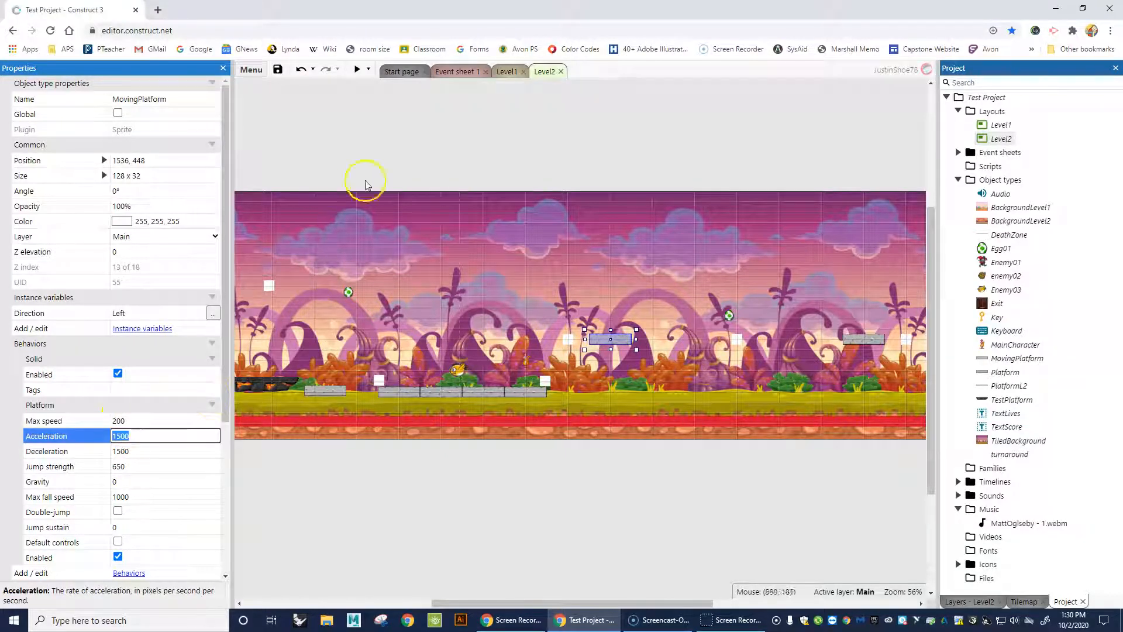
Preview Level2, move and jump the character across the moving platforms to test their new speed, and close the preview
click(356, 70)
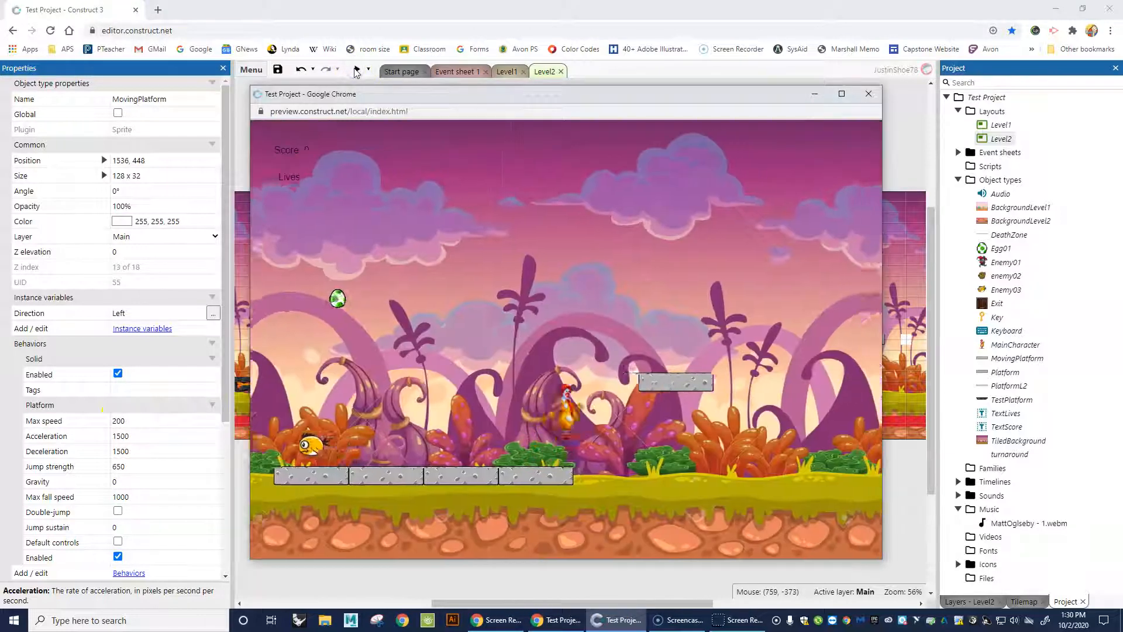
key(Right)
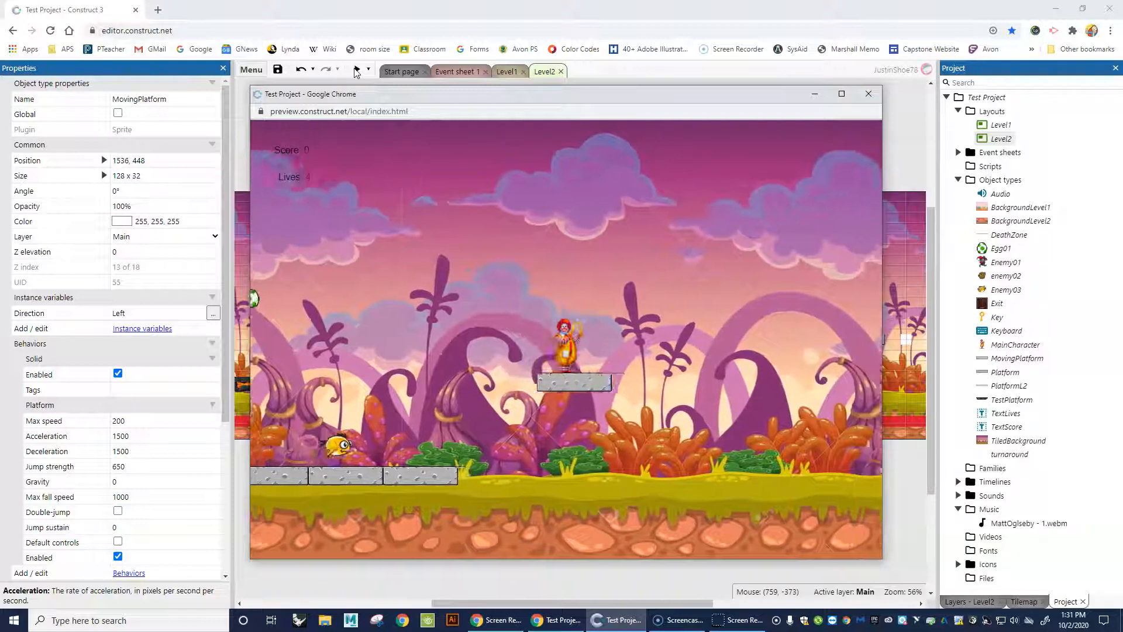
key(Up)
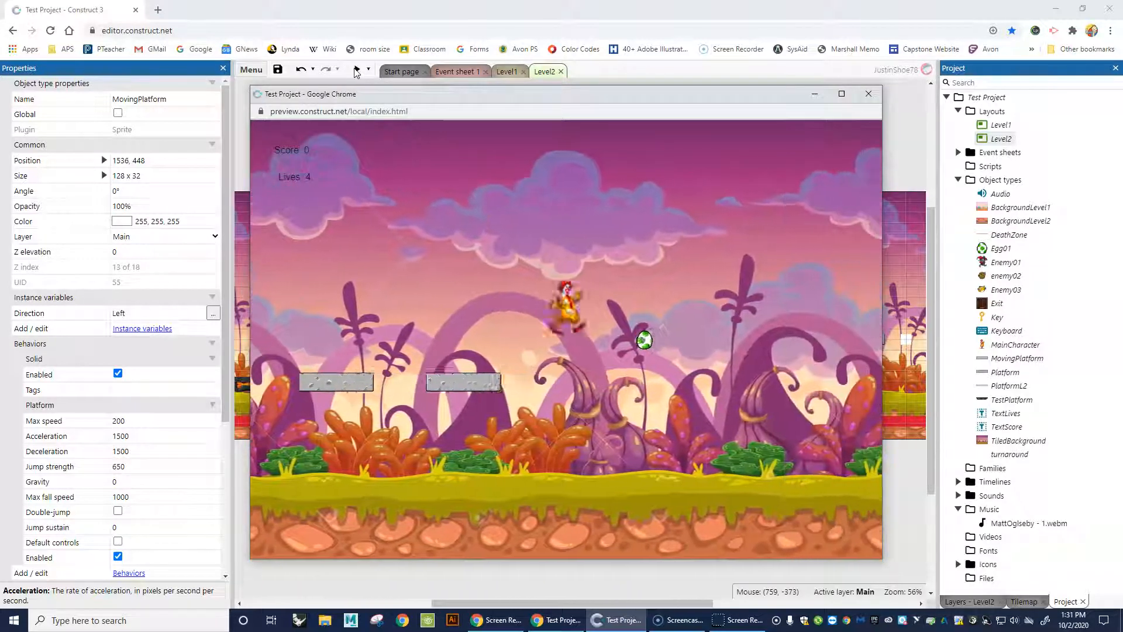
click(874, 93)
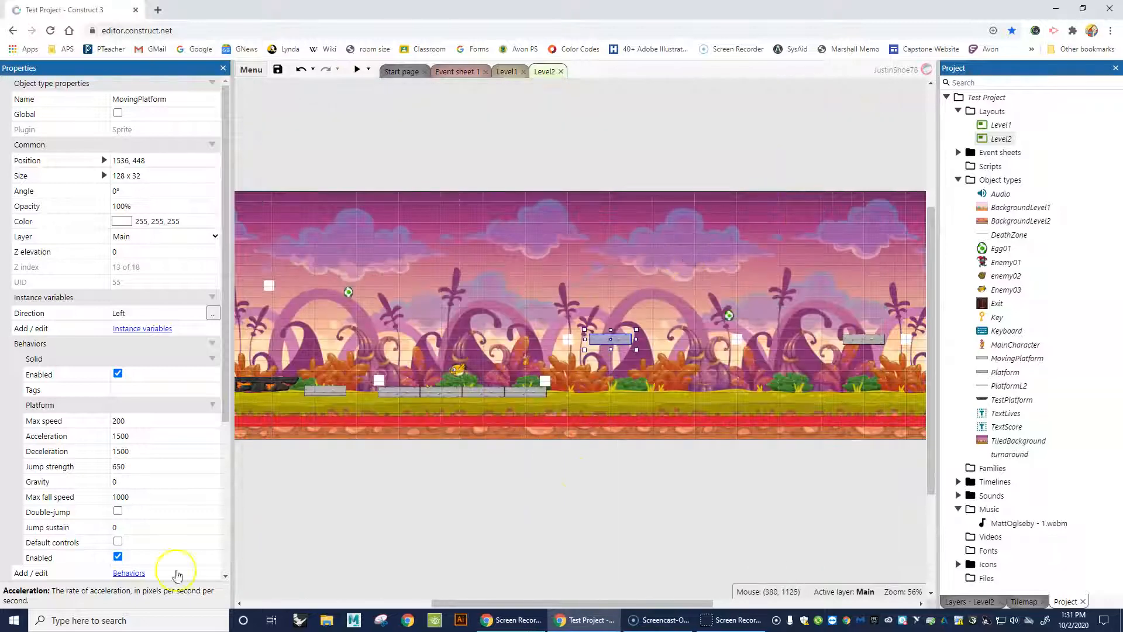